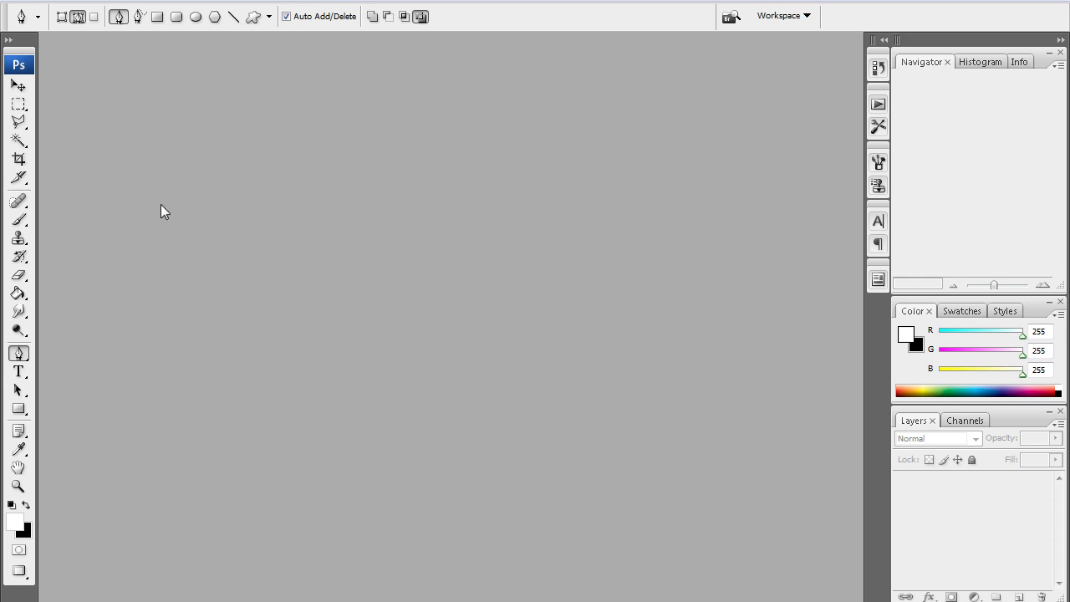
Step: Create a new 1280 × 1024 pixel RGB document at 72 pixels/inch with a white background
left_click(19, 2)
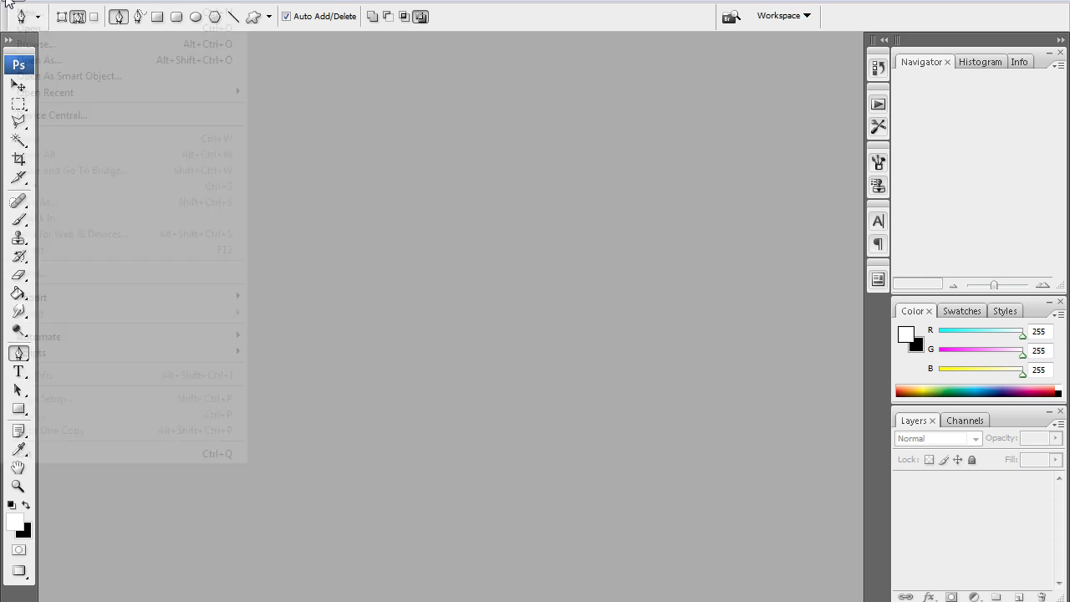
left_click(31, 12)
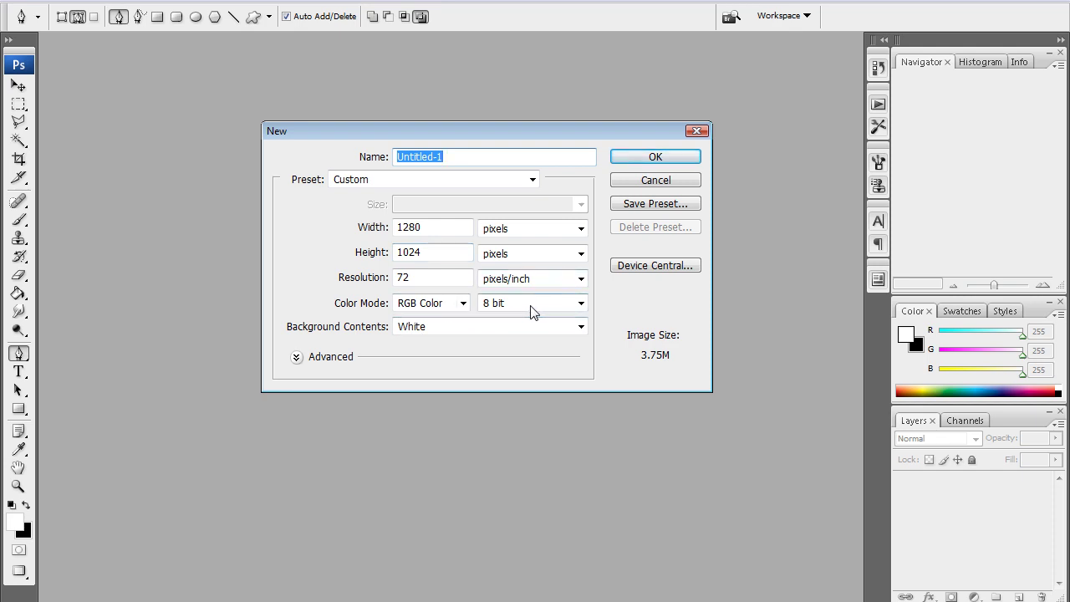
left_click(493, 330)
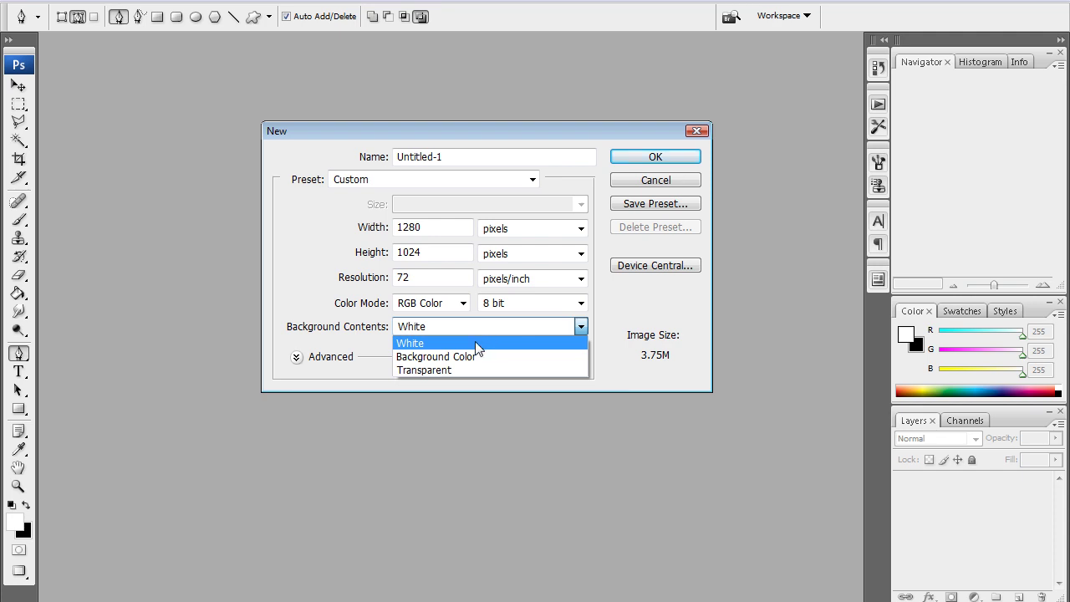
left_click(478, 344)
left_click(655, 158)
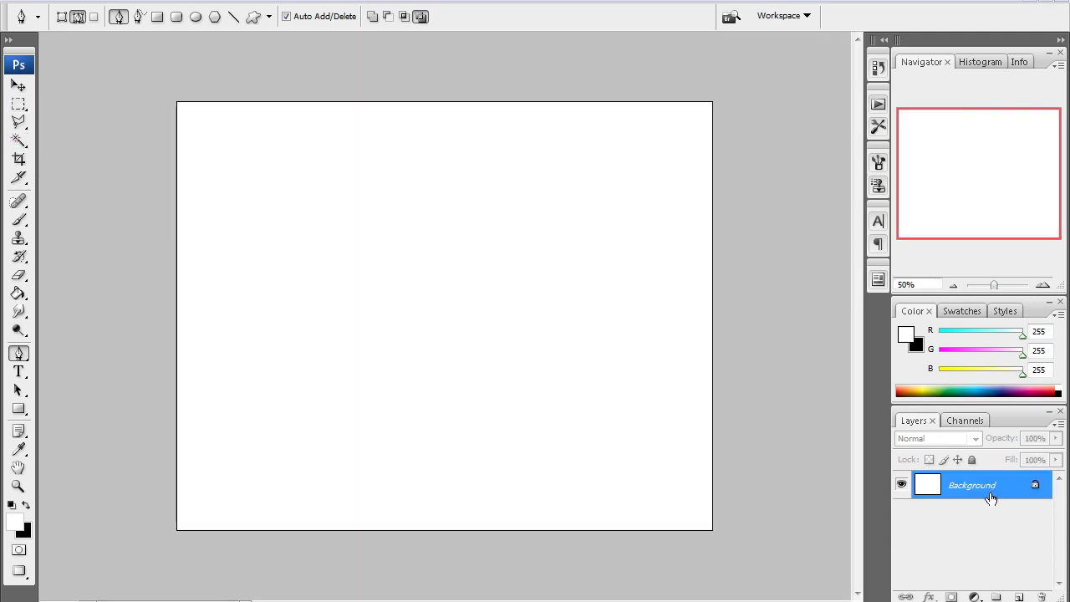
Step: Convert the Background into a regular layer and fill it with black
double_click(990, 498, "alt")
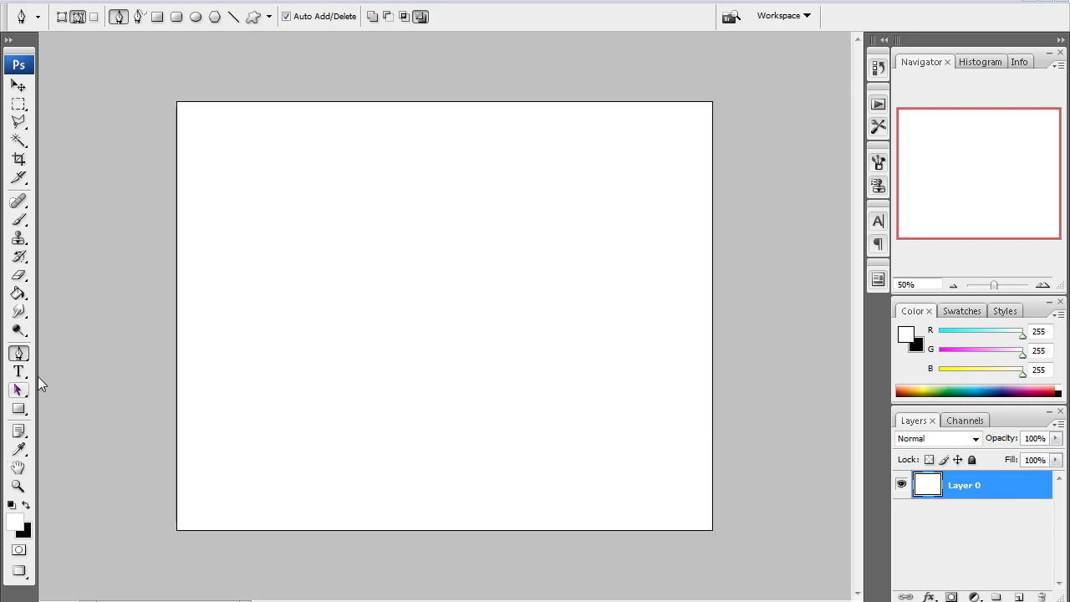
left_click(18, 292)
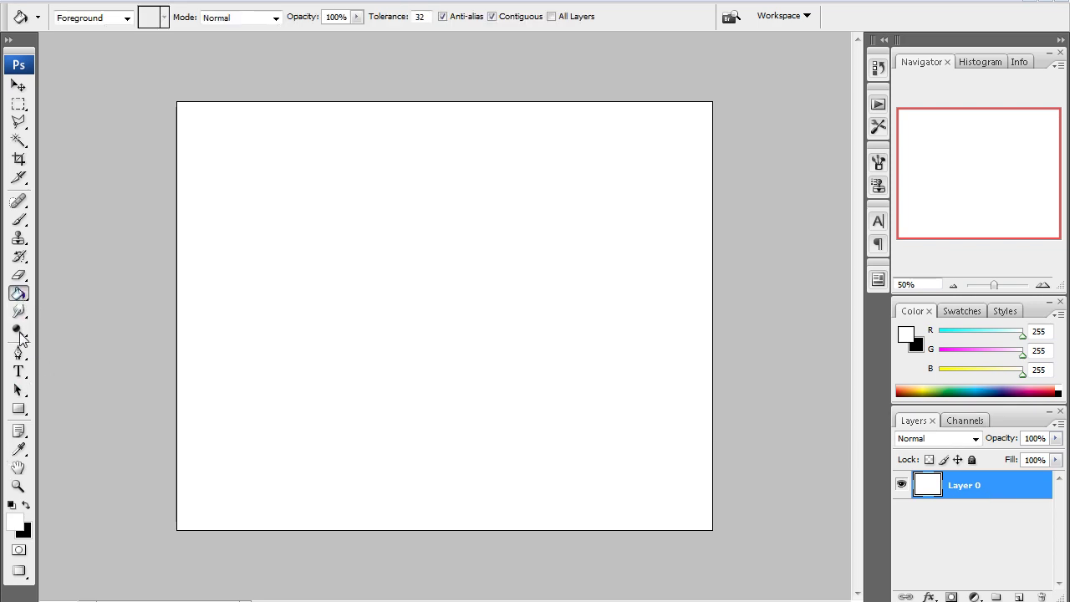
left_click(26, 507)
left_click(350, 381)
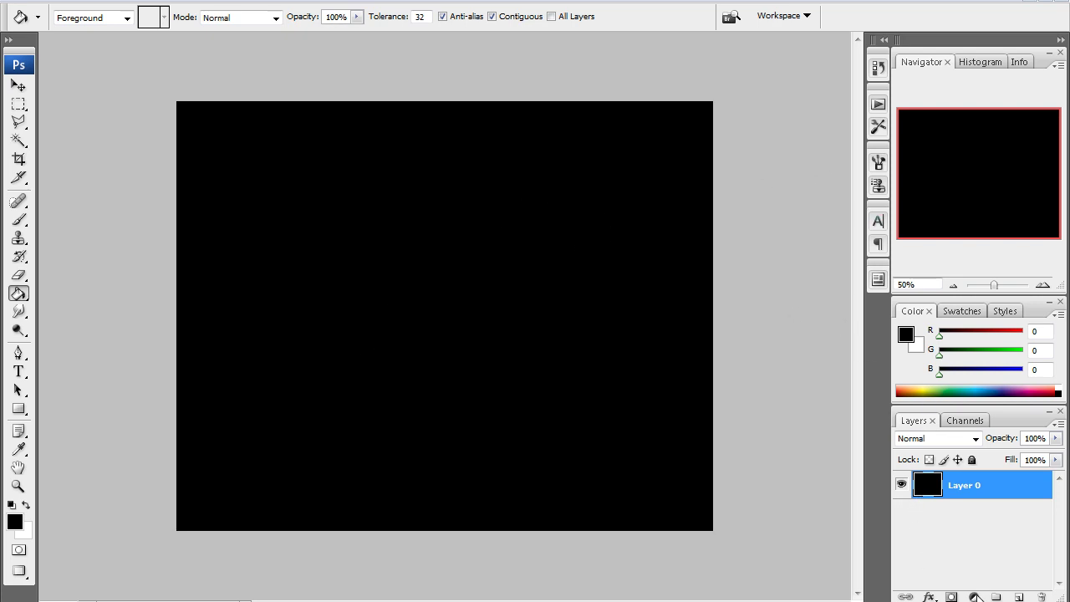
Step: Add a new layer above the black one and set the brush to a 12 px diameter
left_click(1018, 597)
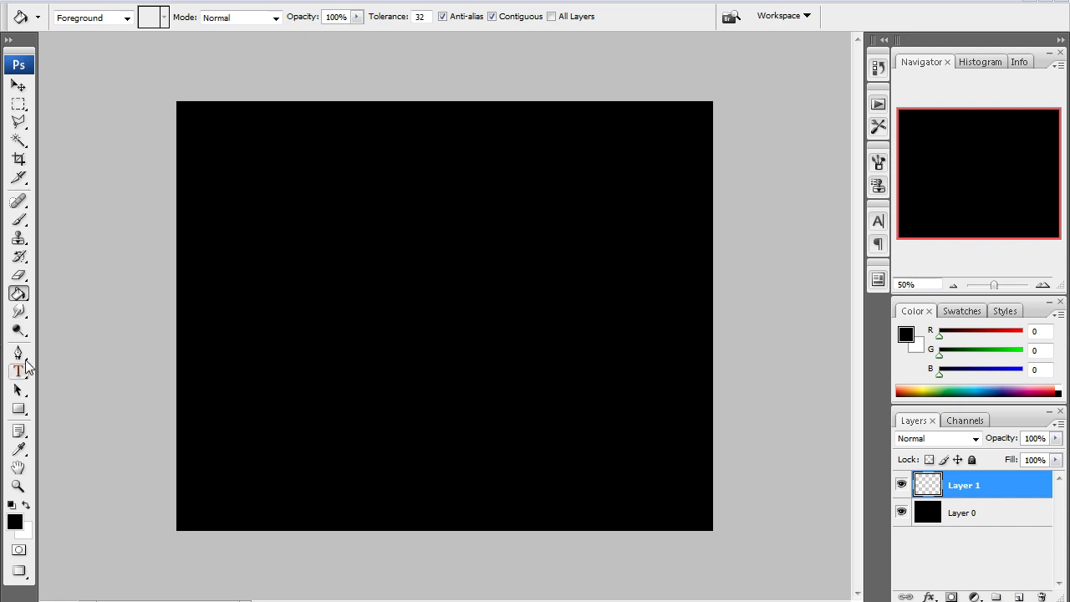
left_click(17, 222)
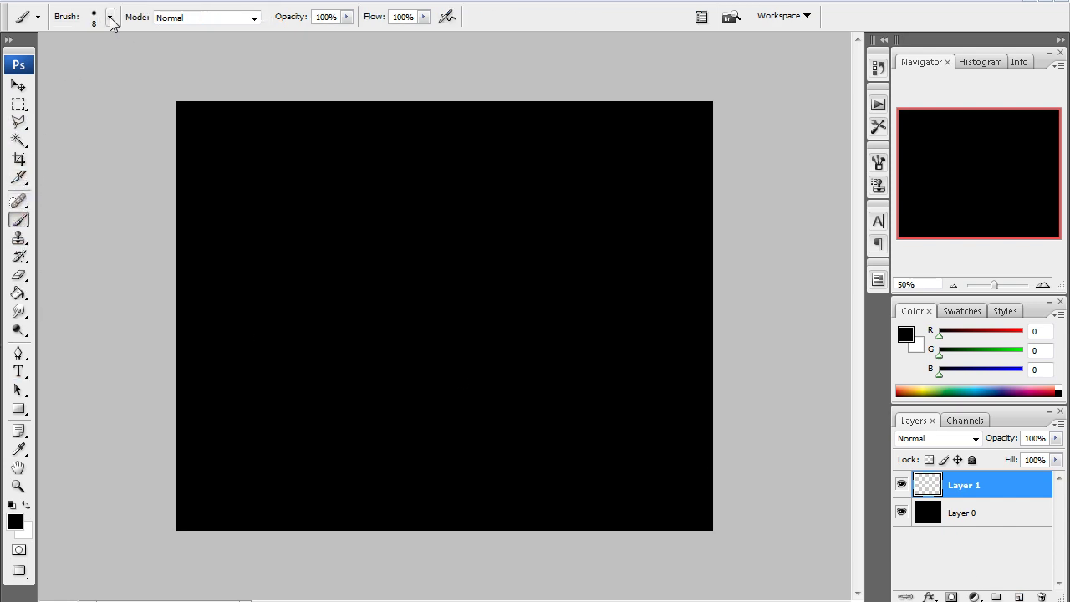
left_click(110, 17)
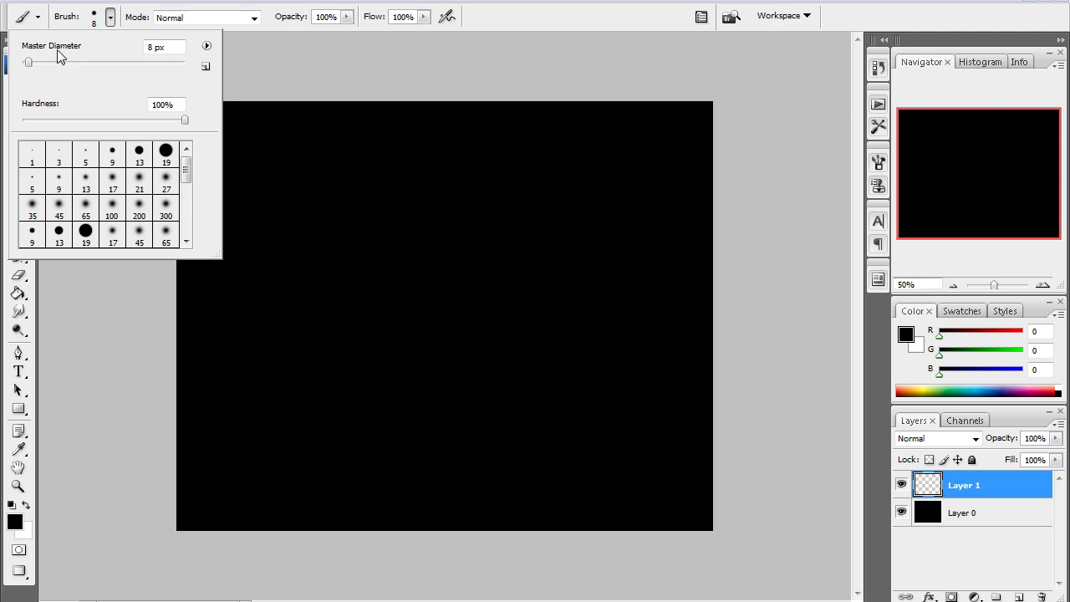
left_click(29, 63)
left_click_drag(29, 66, 32, 65)
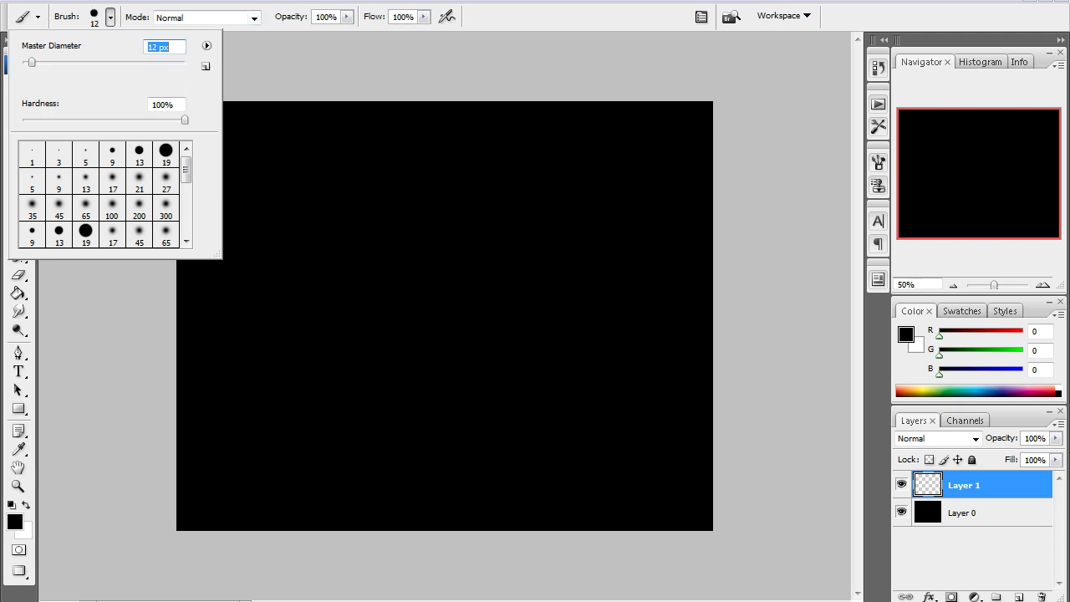
key("Return")
Step: Draw a curved spiral path with the Pen tool, winding inward to the canvas centre and ending with a line to the upper-right corner
left_click(17, 353)
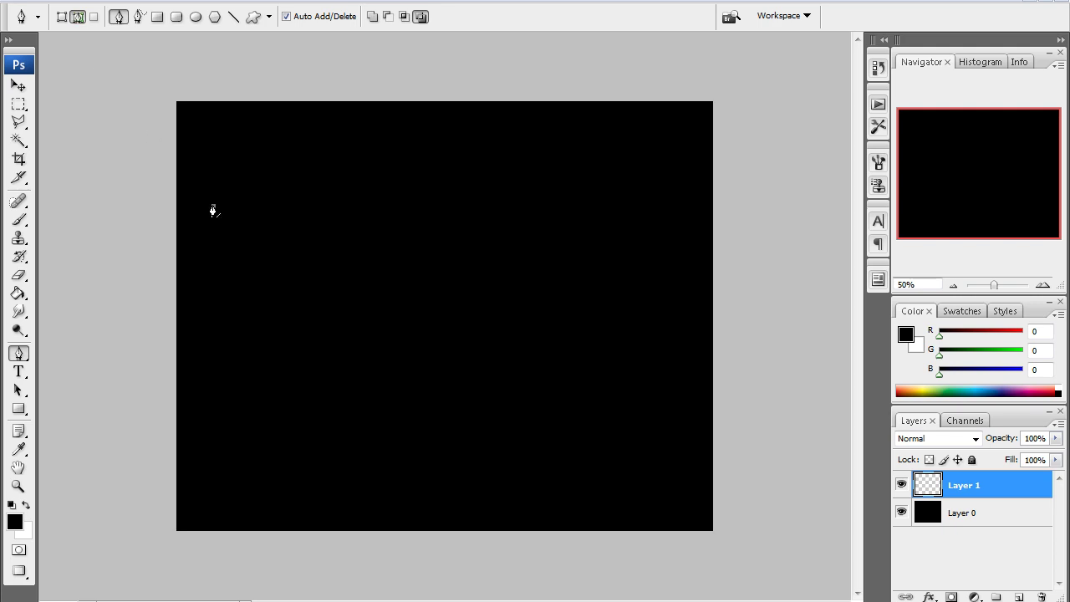
left_click_drag(599, 162, 688, 306)
left_click_drag(565, 480, 363, 488)
left_click_drag(293, 444, 264, 273)
left_click_drag(337, 199, 608, 255)
left_click_drag(664, 326, 652, 390)
left_click_drag(419, 472, 339, 482)
left_click_drag(321, 426, 298, 342)
left_click_drag(292, 281, 375, 227)
left_click_drag(475, 161, 531, 200)
left_click_drag(569, 231, 597, 294)
left_click_drag(610, 334, 526, 375)
left_click_drag(439, 434, 392, 429)
left_click_drag(351, 392, 342, 361)
left_click_drag(369, 299, 505, 355)
left_click_drag(464, 375, 466, 335)
left_click(687, 150)
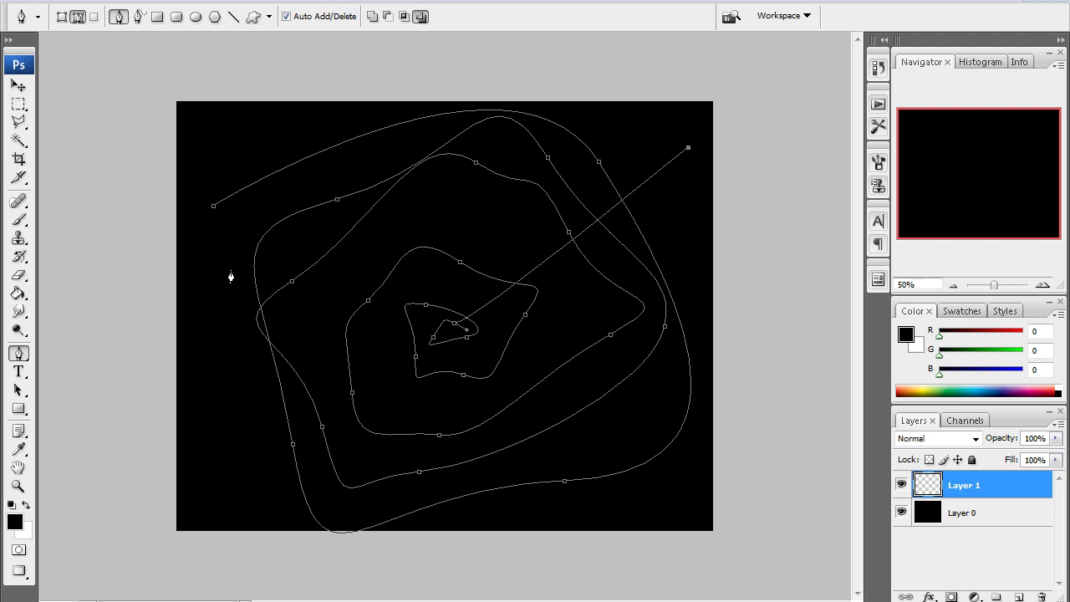
Step: Make white the foreground colour and stroke the spiral path with the Brush, with Simulate Pressure enabled
left_click(25, 505)
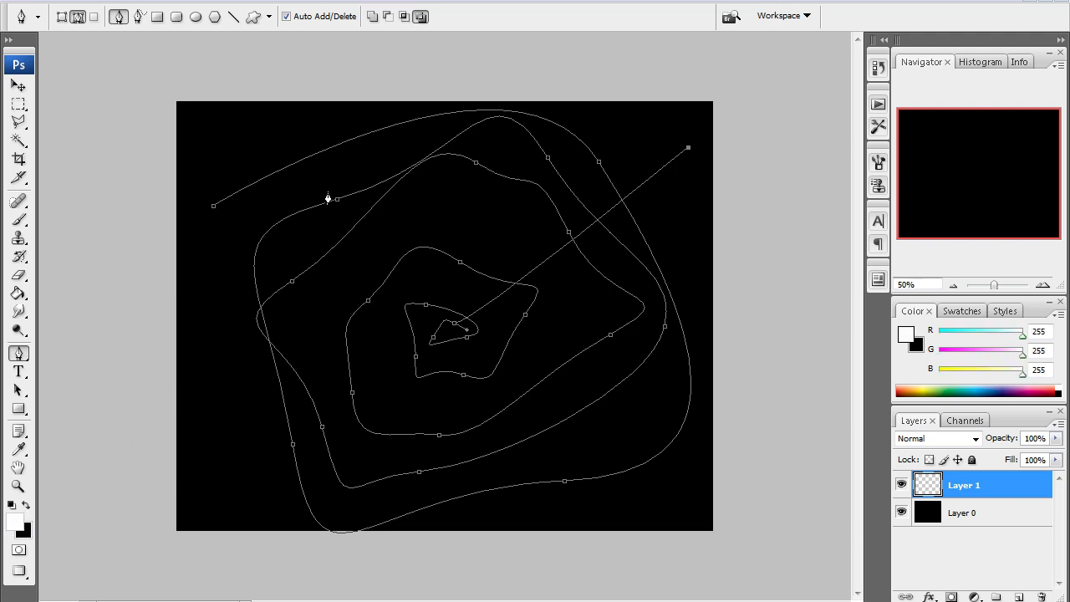
right_click(329, 189)
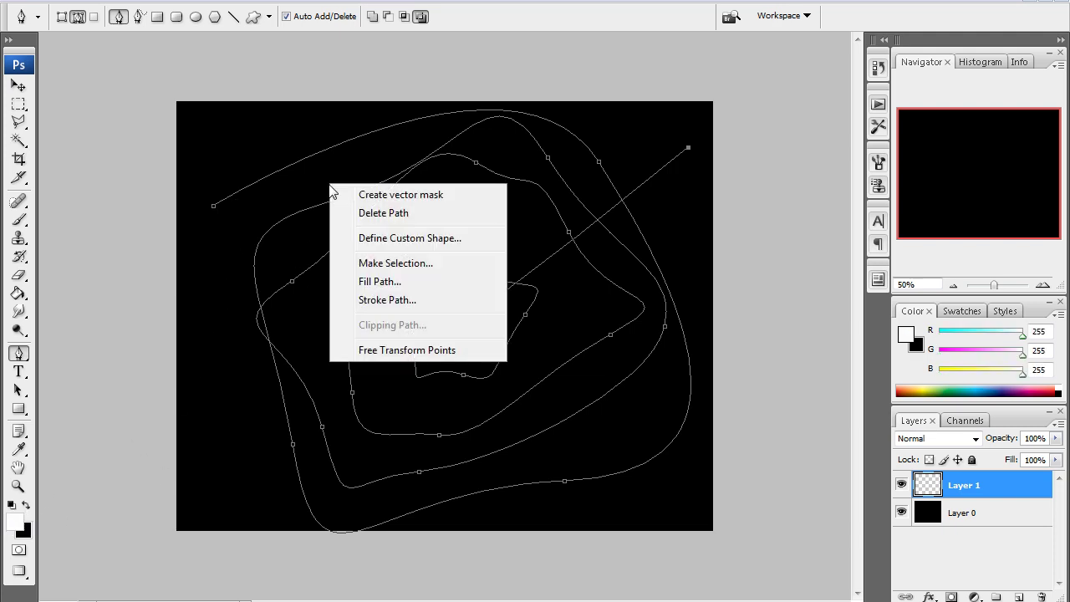
left_click(390, 299)
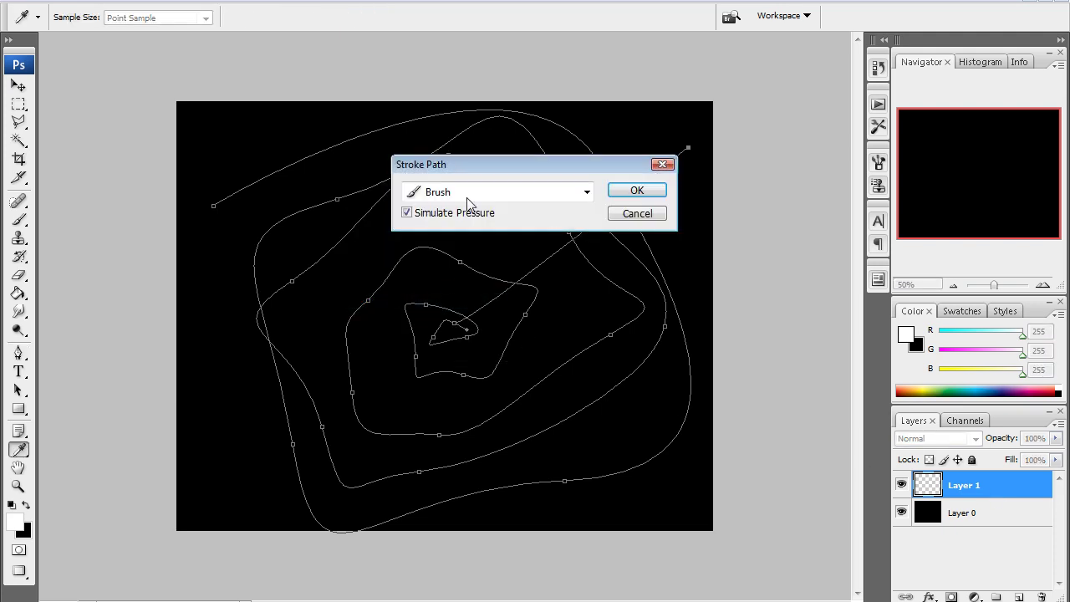
left_click(587, 194)
left_click(460, 234)
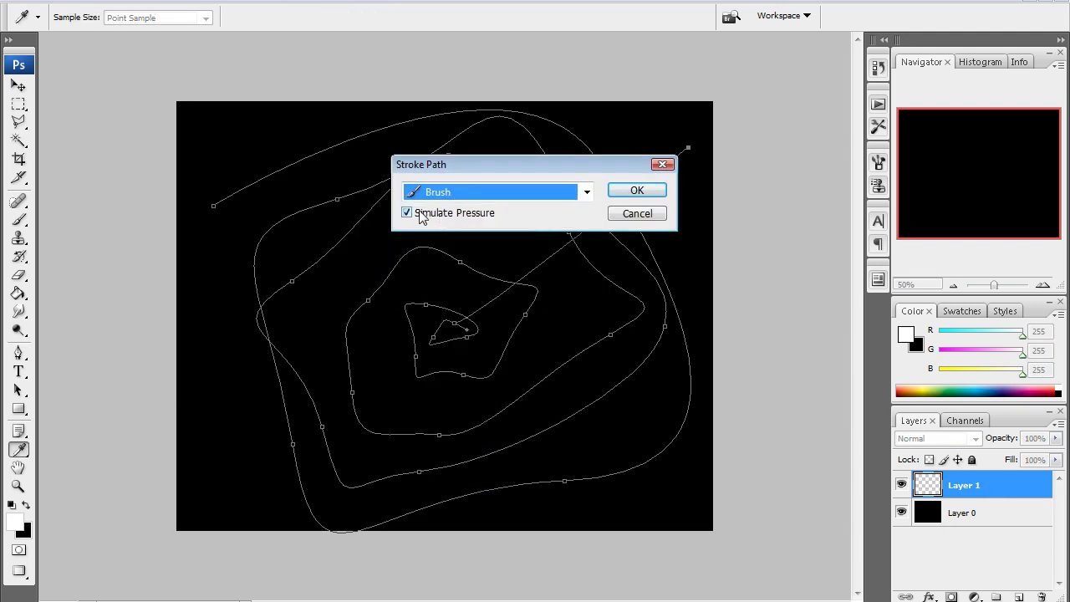
left_click(636, 192)
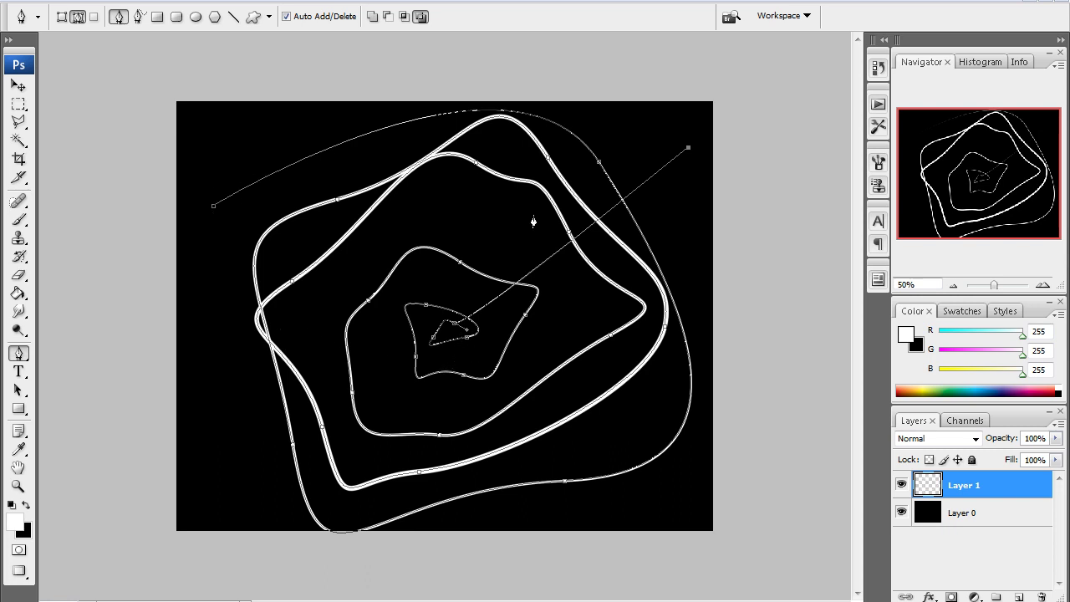
left_click(24, 219)
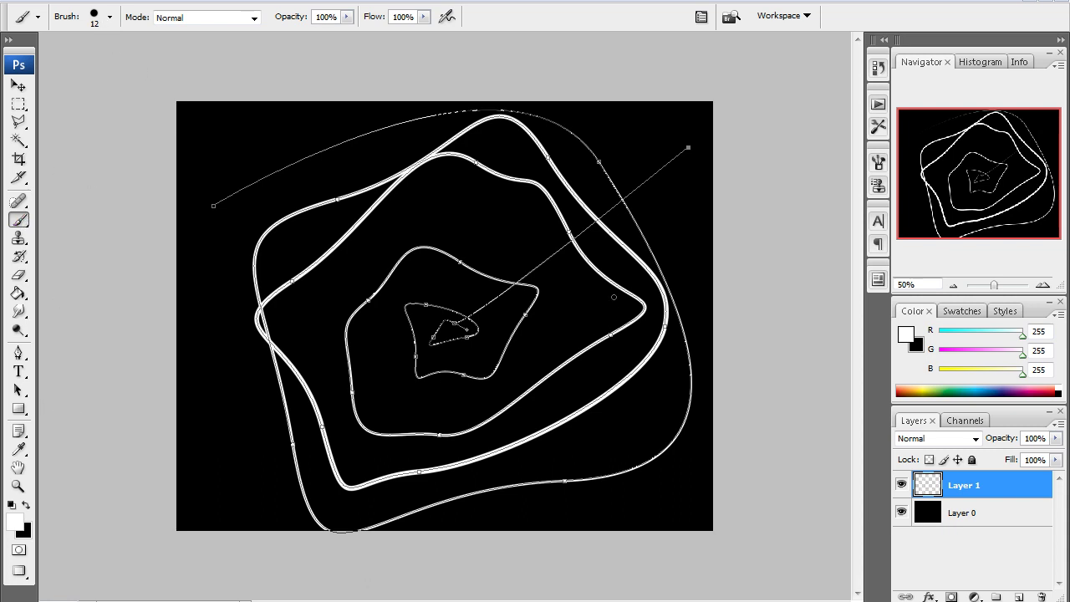
left_click(18, 353)
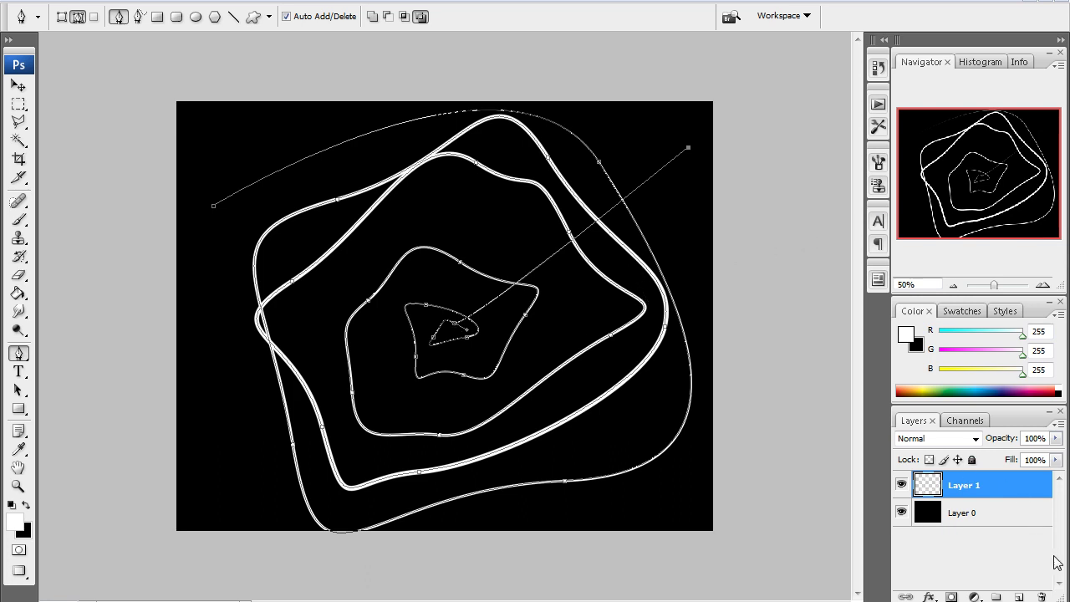
right_click(506, 200)
key("Escape")
Step: Add an Outer Glow effect to Layer 1 and set the glow colour to red (ff0000)
double_click(1015, 493)
left_click(651, 106)
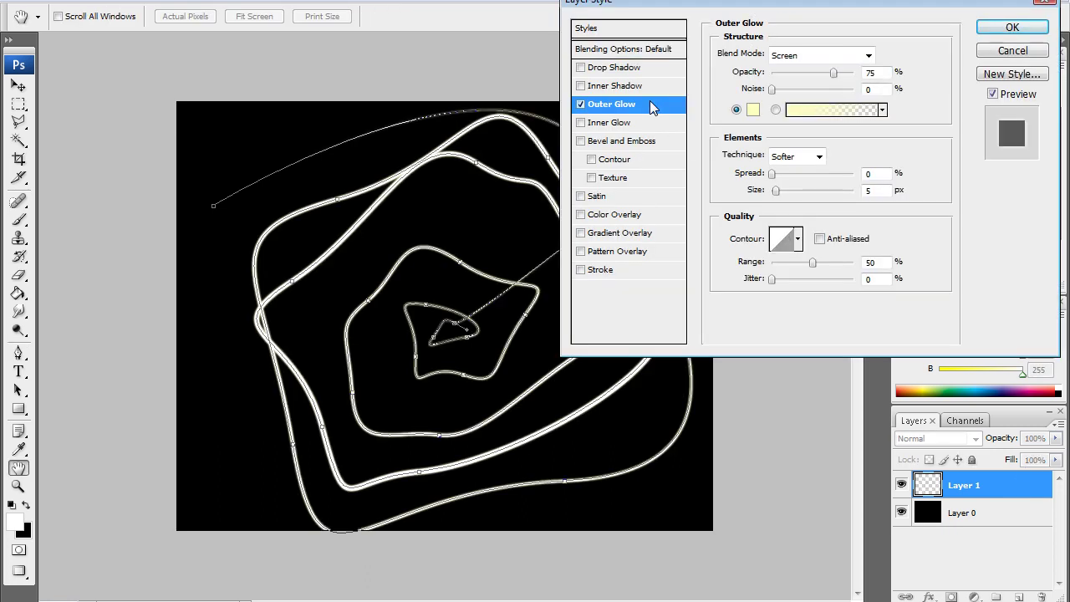
left_click(753, 110)
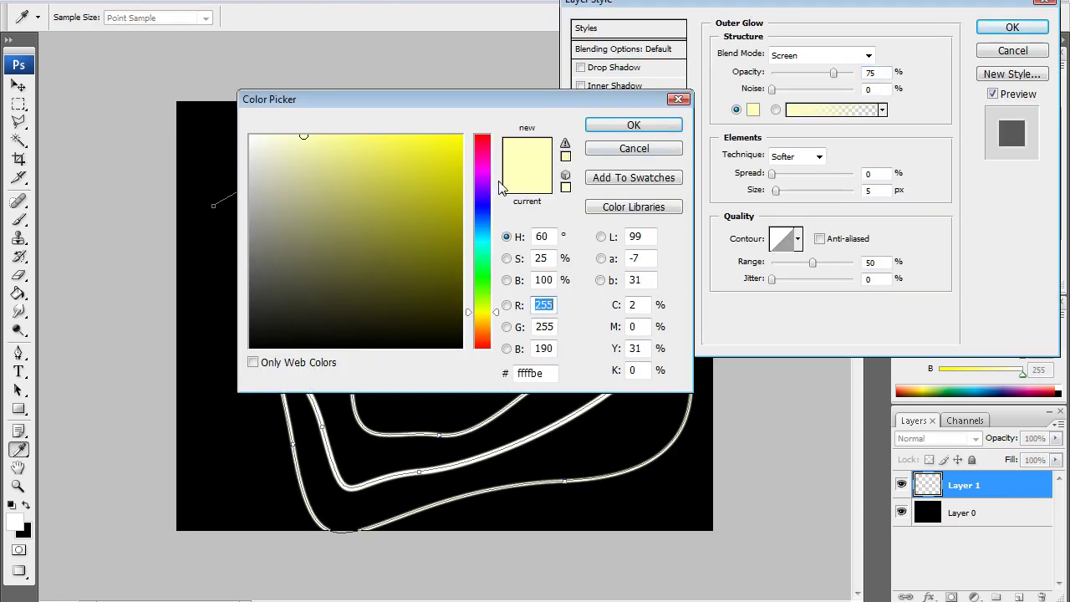
left_click(482, 136)
left_click(463, 156)
left_click(462, 136)
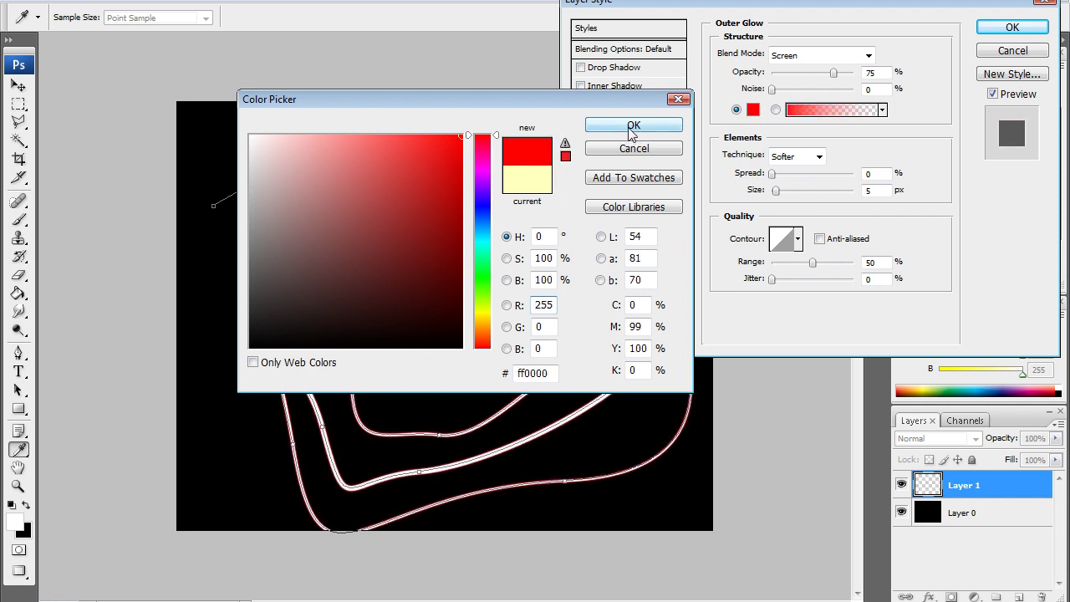
left_click(633, 125)
Step: Change the outer glow colour to white and set the glow size to 43 px
left_click(752, 111)
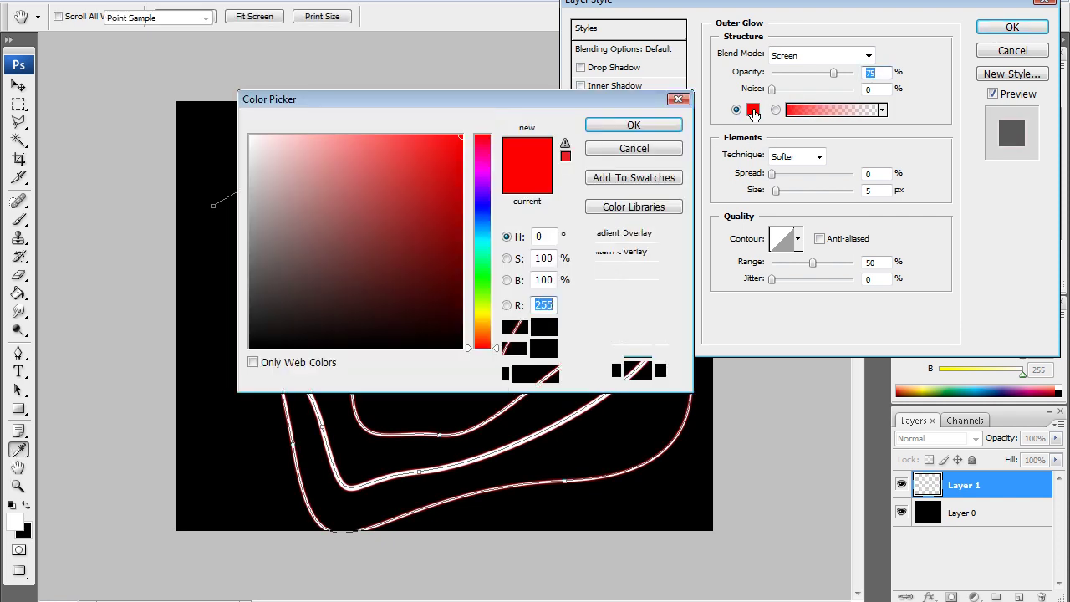
left_click(250, 134)
left_click(629, 124)
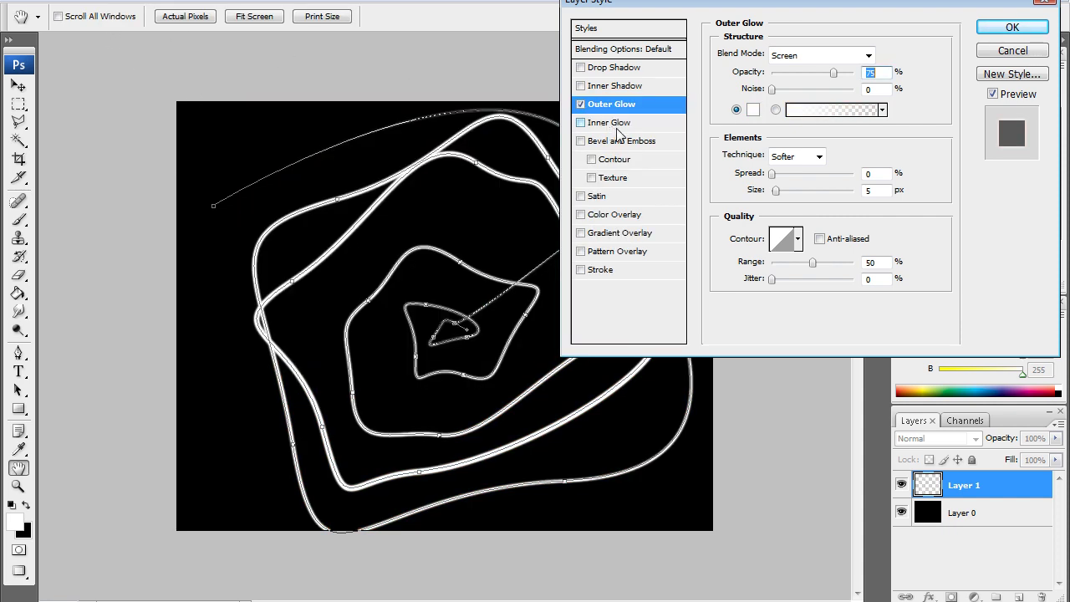
mouse_move(777, 191)
left_mouse_down()
mouse_move(787, 190)
mouse_move(777, 173)
mouse_move(790, 193)
left_mouse_up()
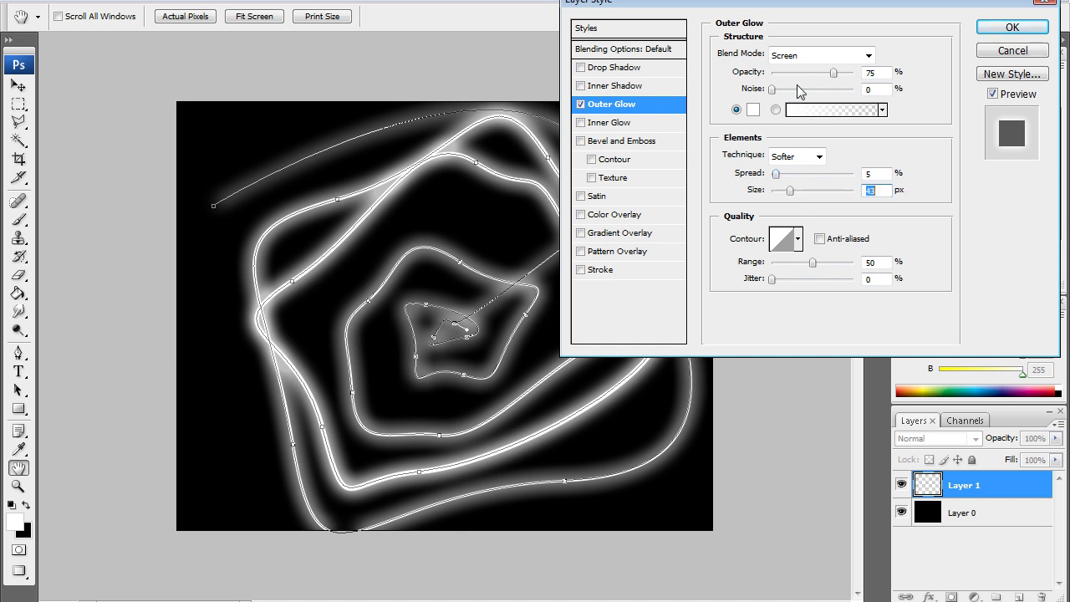
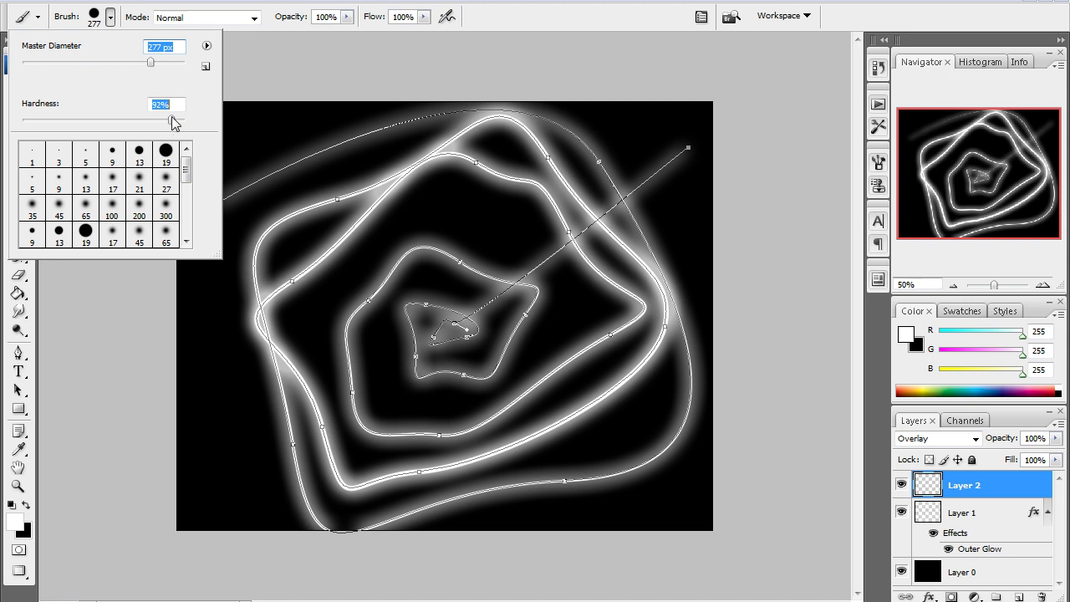
Step: Lower the hardness of the 277 px brush and set the foreground colour to red (ff0000)
left_click_drag(174, 123, 94, 146)
key("Return")
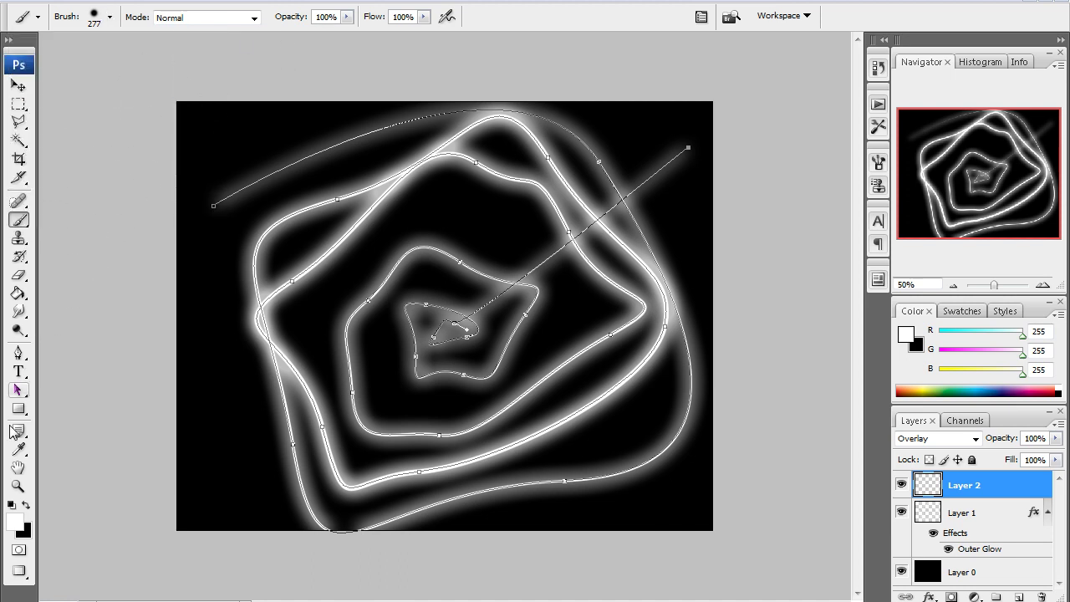
left_click(12, 523)
left_click_drag(372, 247, 549, 106)
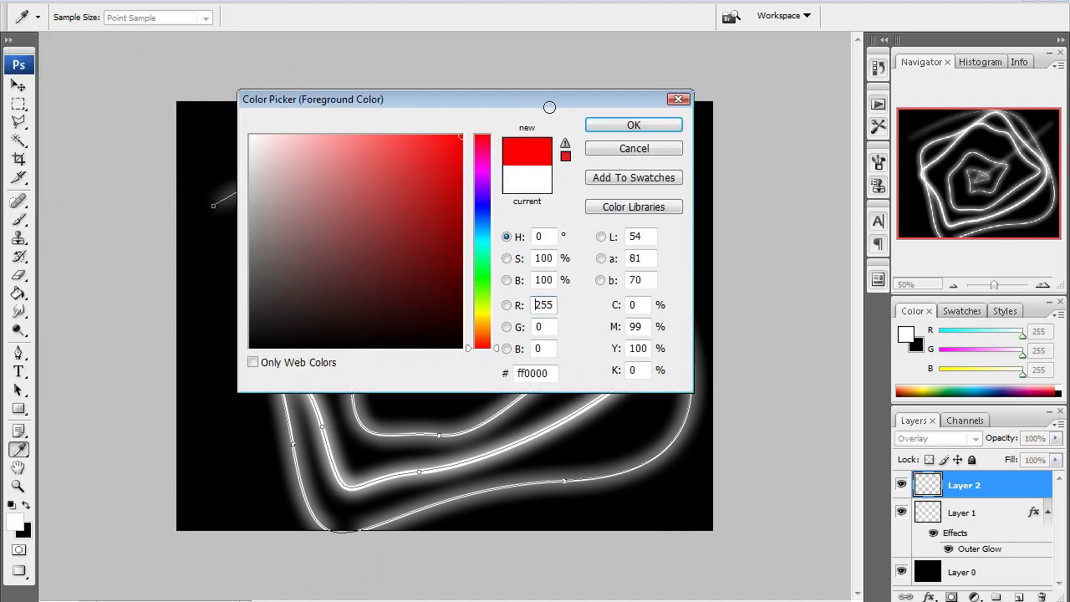
key("Return")
Step: Paint red over all the glowing lines on Layer 2, keeping ff0000 as the foreground colour
mouse_move(251, 221)
left_mouse_down()
mouse_move(287, 192)
mouse_move(321, 184)
mouse_move(478, 204)
left_mouse_up()
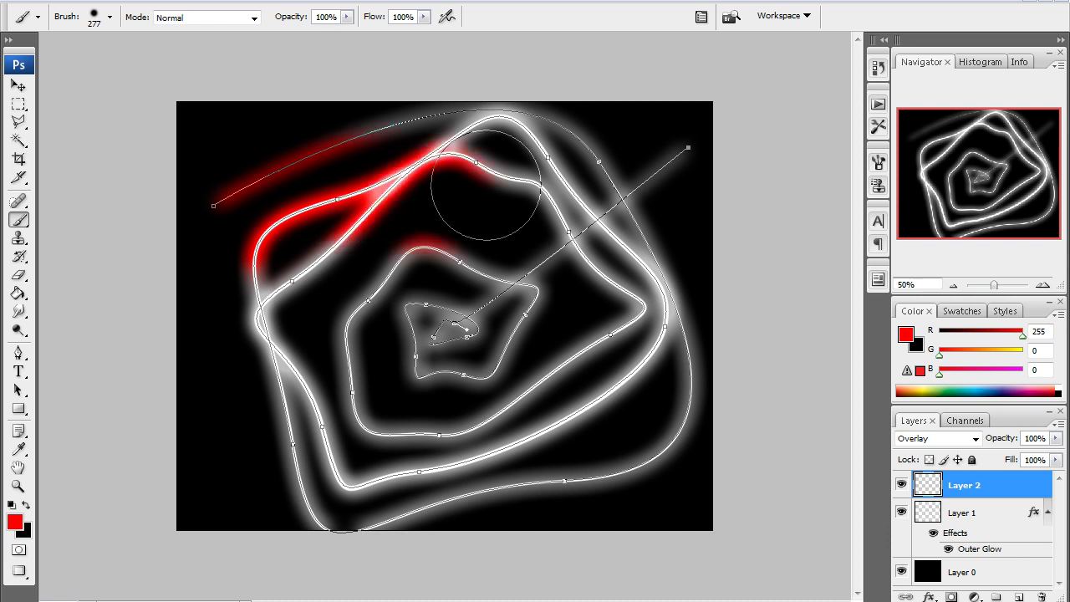
left_click(14, 522)
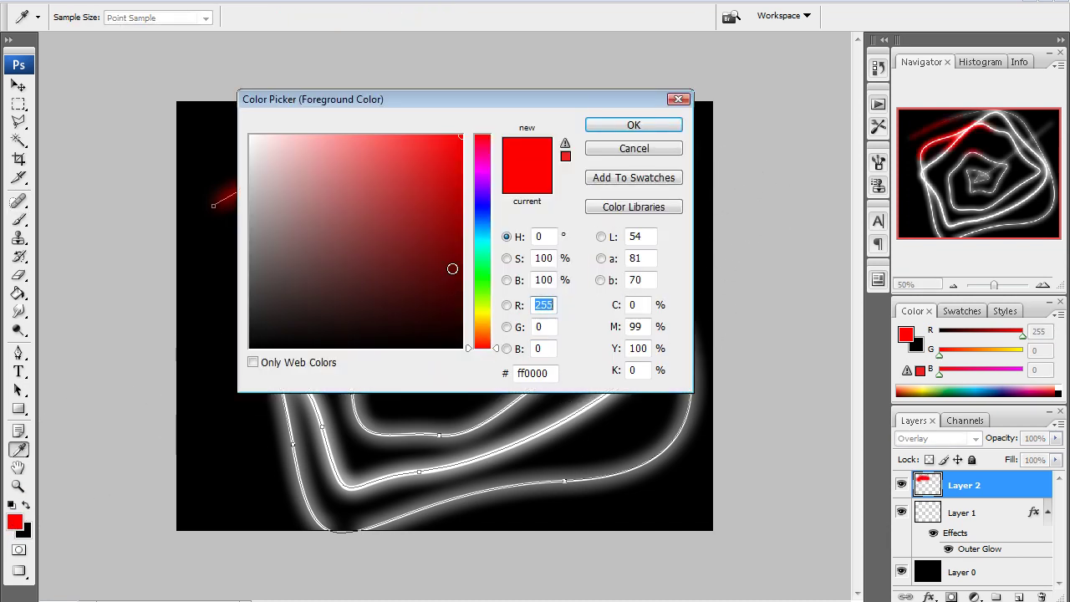
left_click(611, 124)
key("Return")
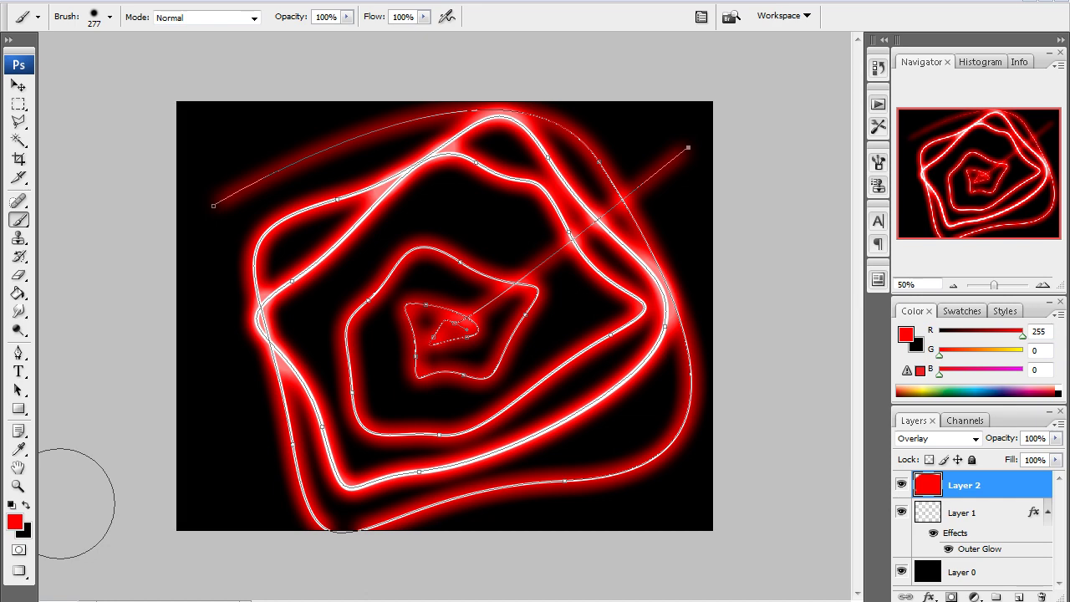
Step: Set the foreground colour to pink (ff0090) and brush it across the lower part of the glowing lines
left_click(15, 523)
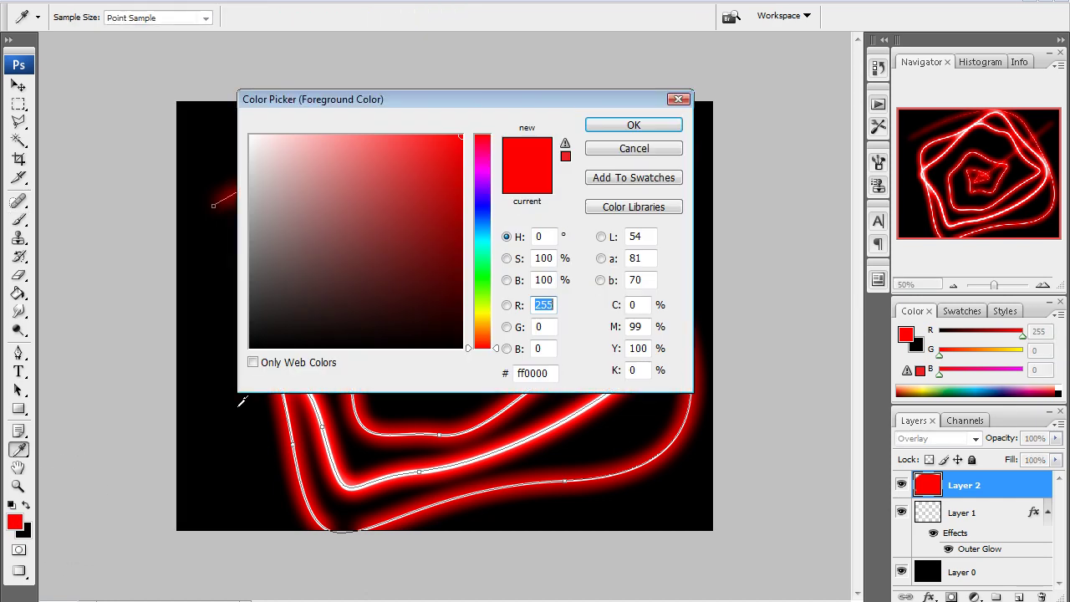
left_click(483, 158)
left_click(633, 126)
mouse_move(685, 418)
left_mouse_down()
mouse_move(581, 427)
mouse_move(255, 386)
left_mouse_up()
Step: Set the foreground colour to purple (ba00ff) and brush it over the upper-right and left parts of the glowing lines
left_click(15, 522)
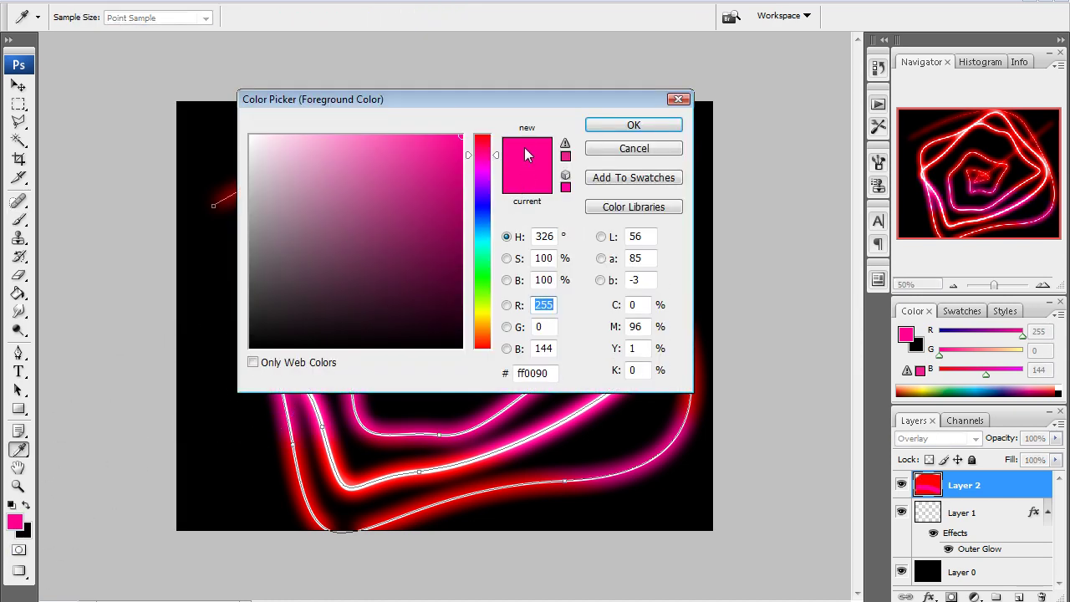
left_click_drag(490, 160, 480, 180)
left_click(634, 125)
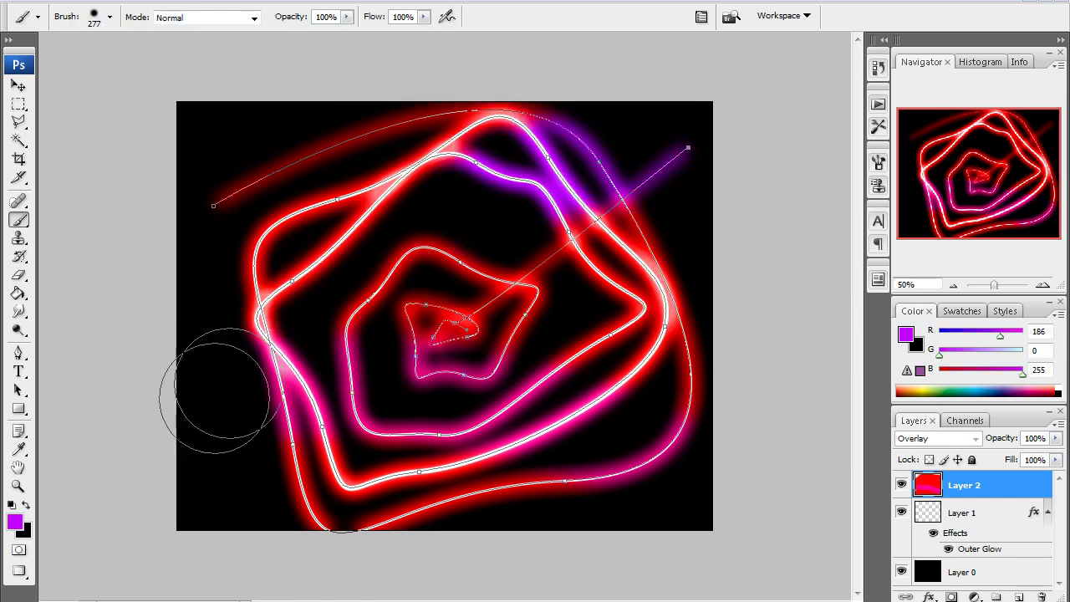
Step: Set the foreground colour to blue (1200ff) and brush it from the lower middle of the glowing lines up through the spiral's centre and top
left_click(15, 523)
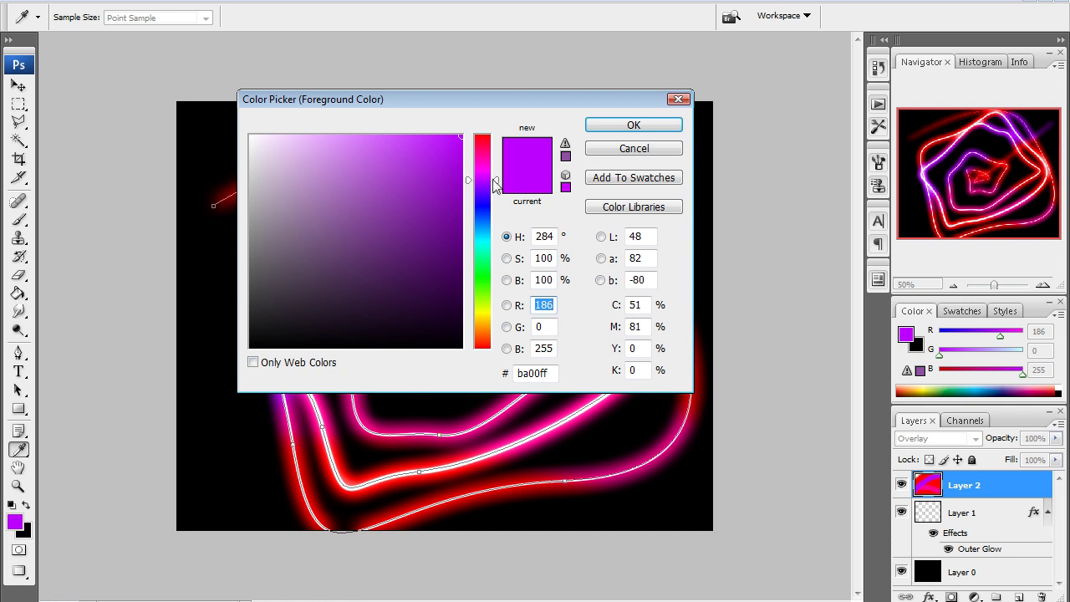
left_click_drag(495, 182, 494, 203)
left_click(630, 125)
key("b")
left_click_drag(451, 501, 468, 326)
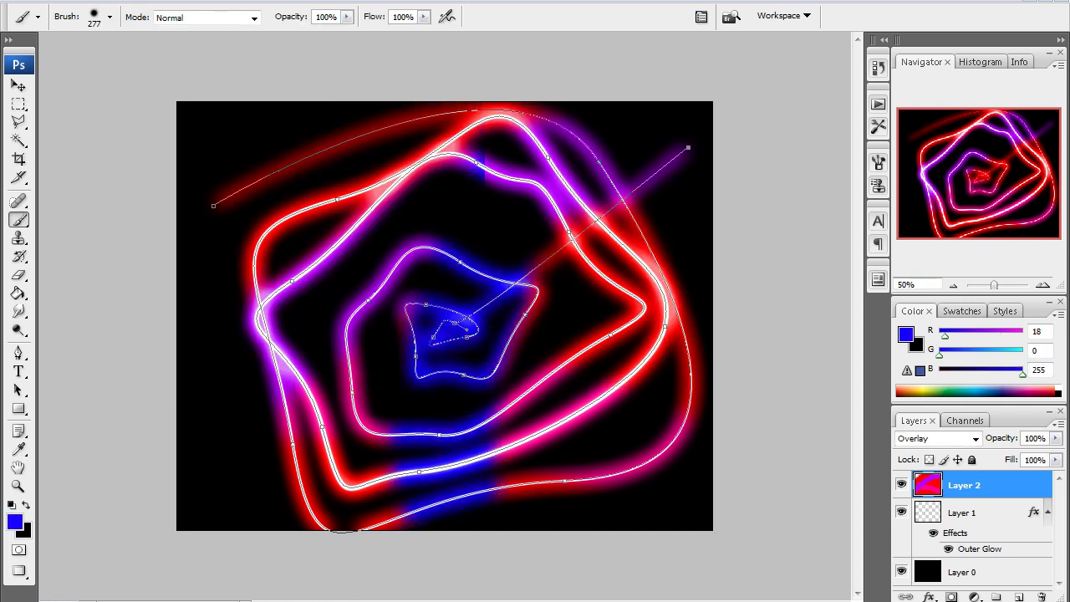
Step: Set the foreground colour to cyan (00eaff) and brush it diagonally across the upper-left lines towards the spiral's centre
left_click(15, 523)
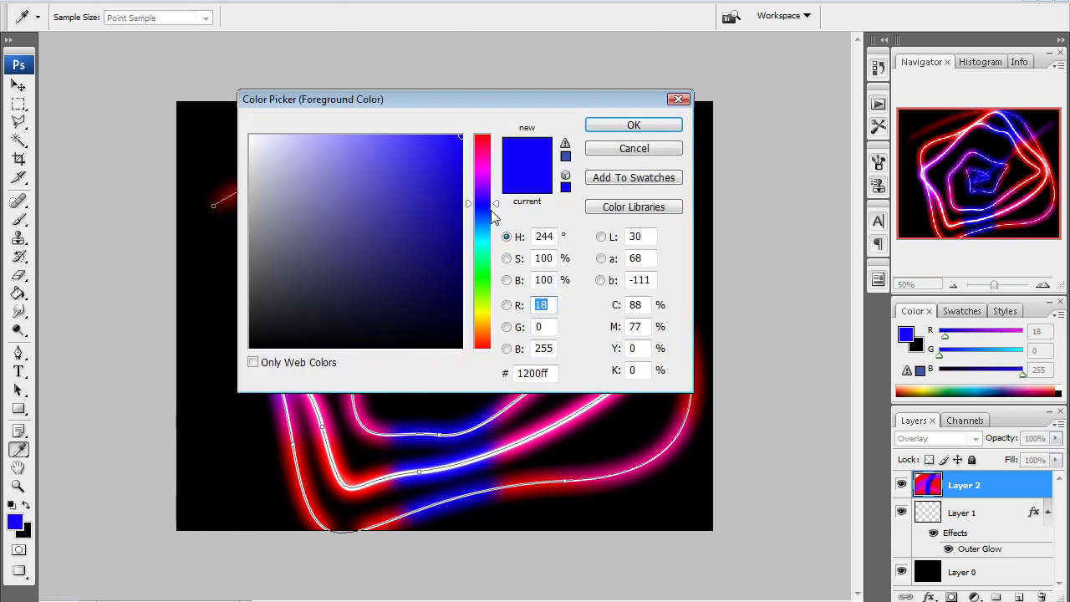
left_click(477, 238)
left_click(634, 125)
key("b")
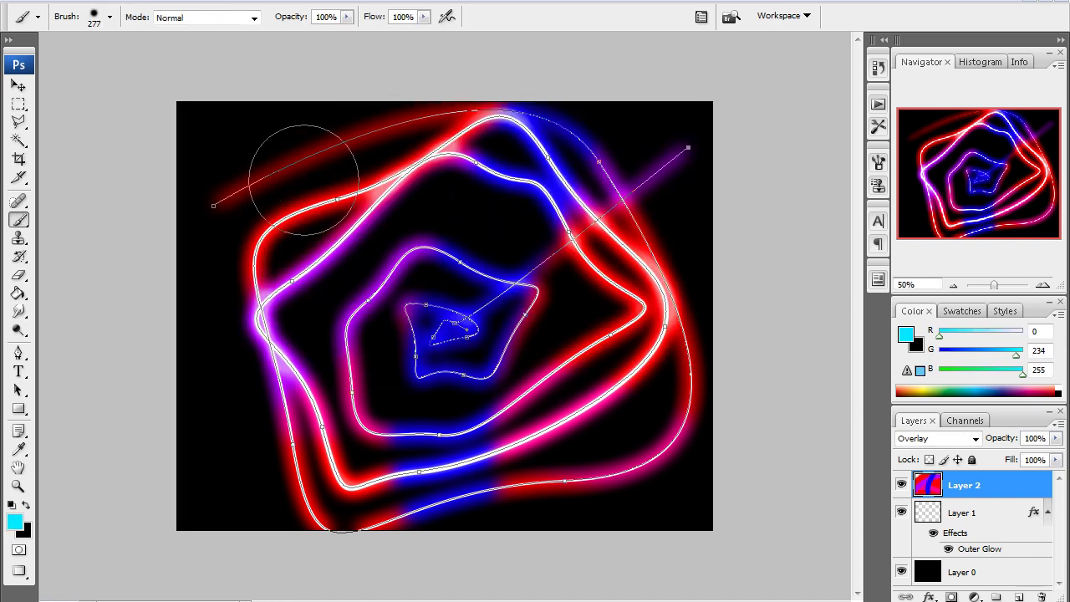
left_click_drag(310, 147, 384, 188)
left_click_drag(376, 276, 414, 276)
Step: Set the foreground colour to green (RGB 0, 255, 90) and brush it over the right-hand corner of the glowing lines
left_click(15, 522)
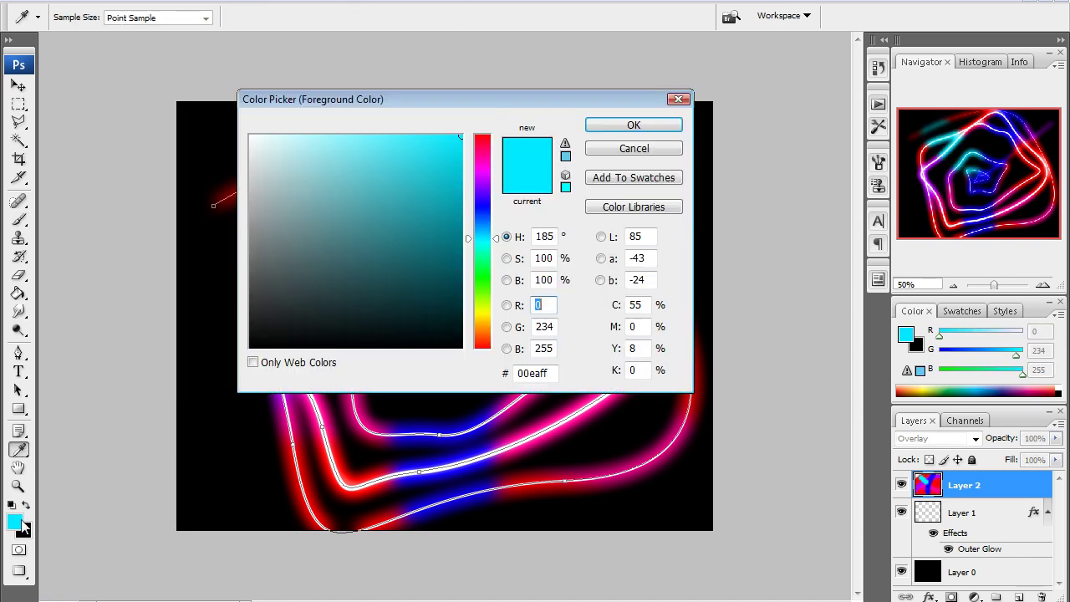
left_click(483, 264)
left_click(634, 125)
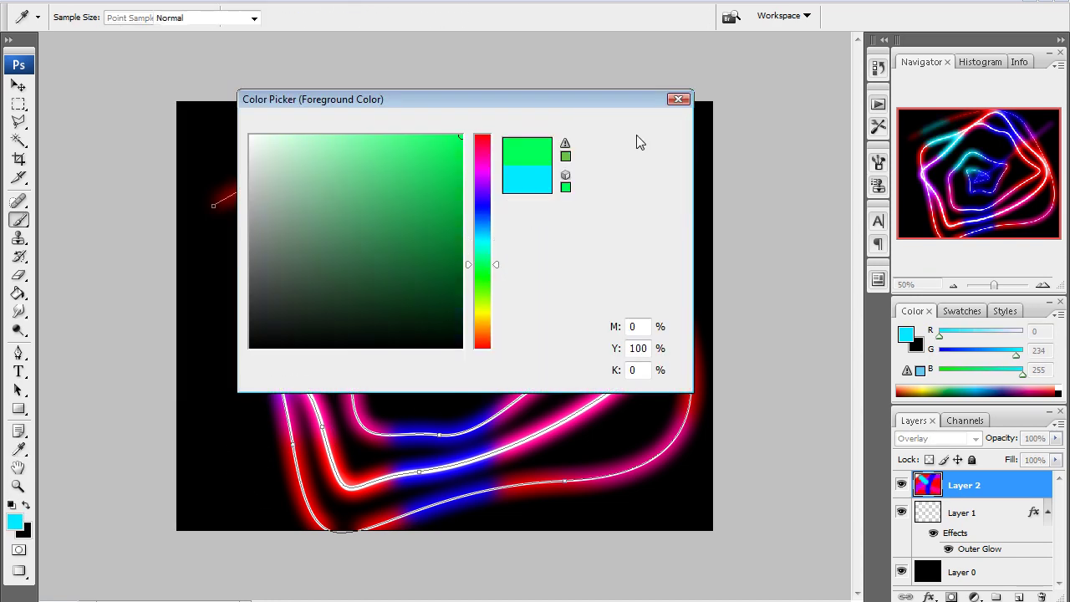
left_click_drag(697, 250, 689, 289)
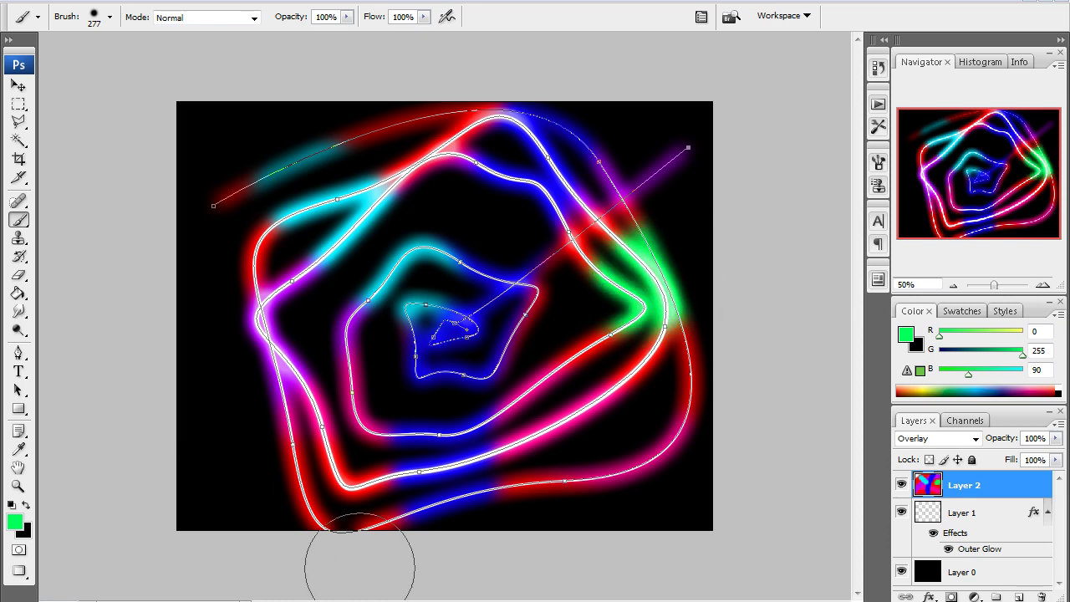
Step: Set the foreground colour to yellow-green (a2ff00) and brush it over the lower-left corner of the glowing lines
left_click(17, 522)
left_click_drag(483, 288, 482, 299)
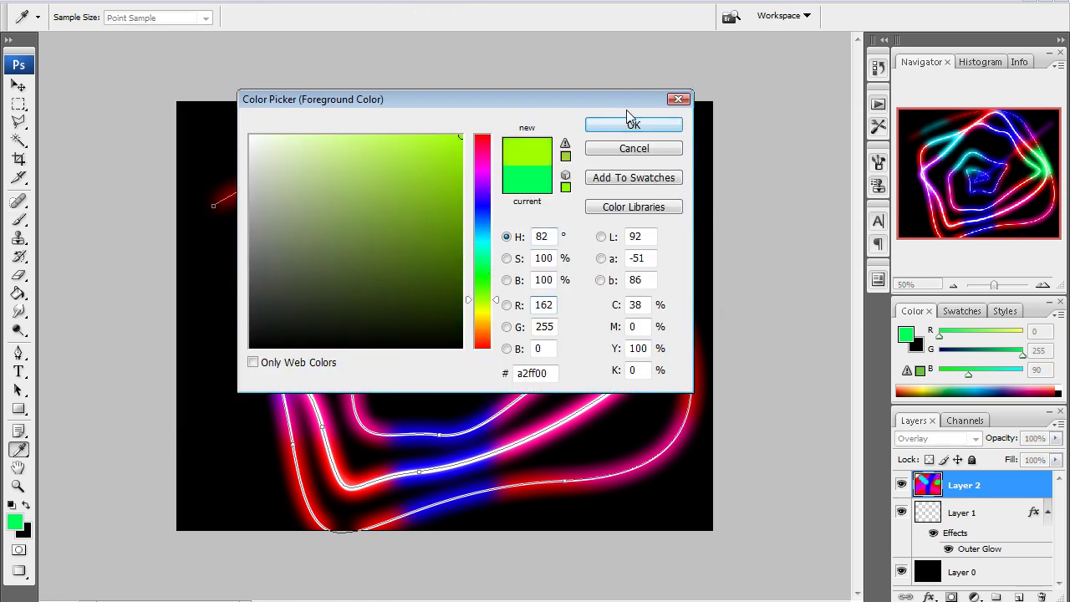
left_click(632, 124)
left_click_drag(284, 510, 317, 413)
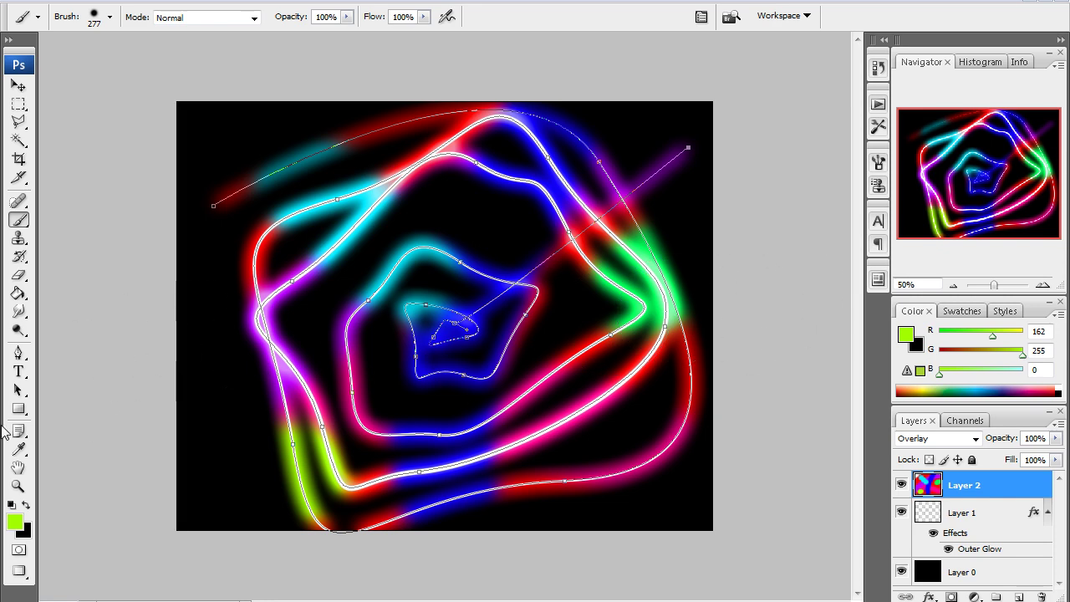
Step: Set the foreground colour to orange (RGB 255, 150, 0) and brush it across the lower-right lines towards the centre
left_click(15, 523)
left_click(484, 299)
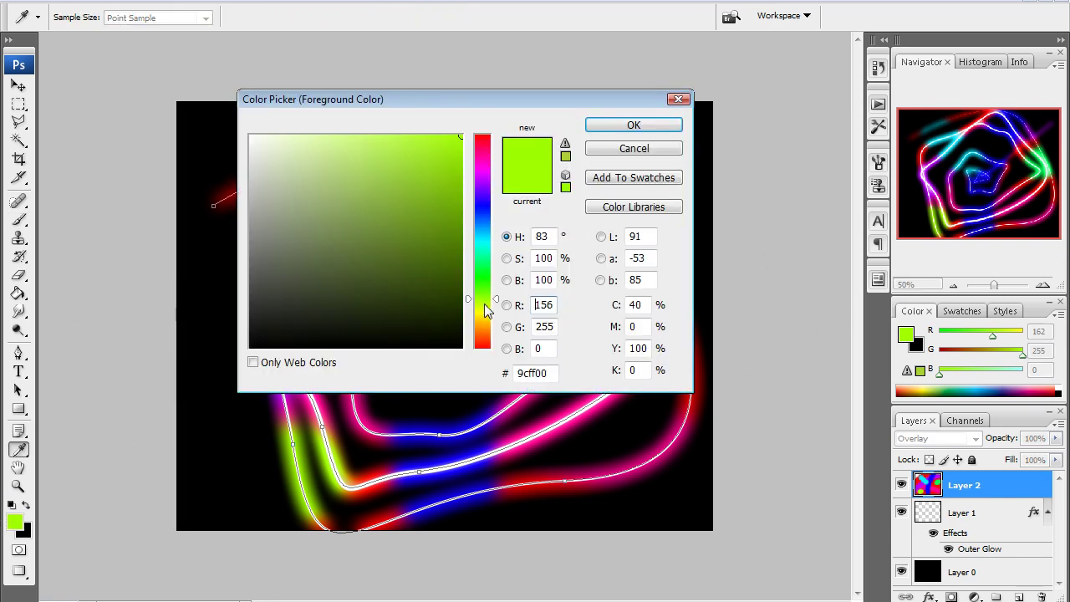
left_click(485, 326)
left_click(627, 125)
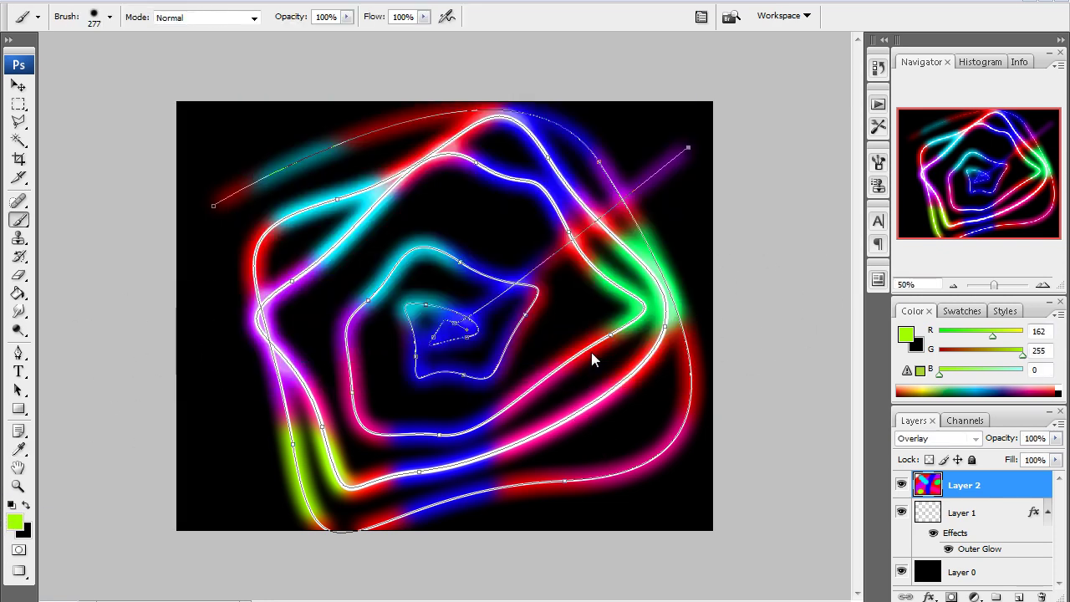
mouse_move(623, 431)
left_mouse_down()
mouse_move(530, 344)
mouse_move(487, 351)
left_mouse_up()
Step: Set the foreground colour to orange-red (ff2400) and brush it over the upper middle of the glowing lines
left_click(15, 523)
left_click(486, 348)
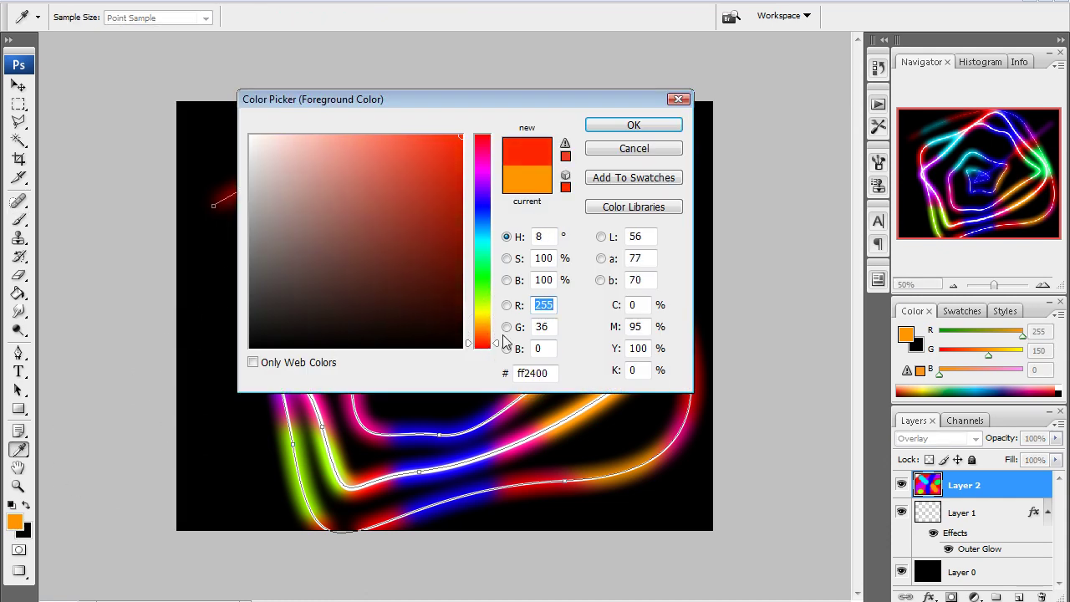
left_click(634, 125)
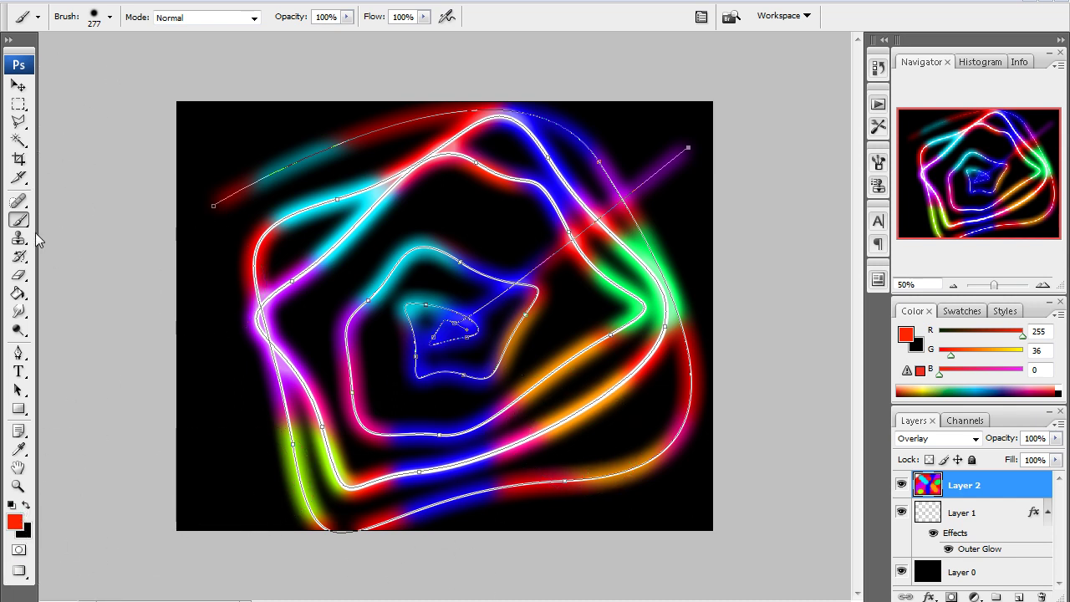
Step: Reduce the brush diameter to 97 px and set the foreground colour to white
left_click(109, 17)
left_click_drag(151, 64, 101, 65)
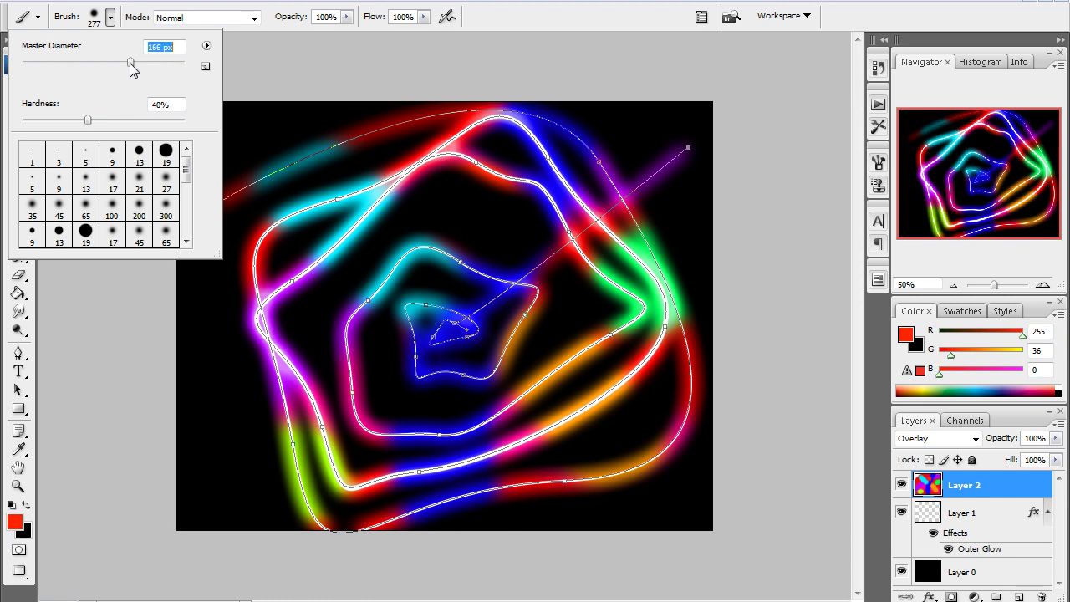
left_click(14, 522)
left_click(250, 136)
left_click(633, 125)
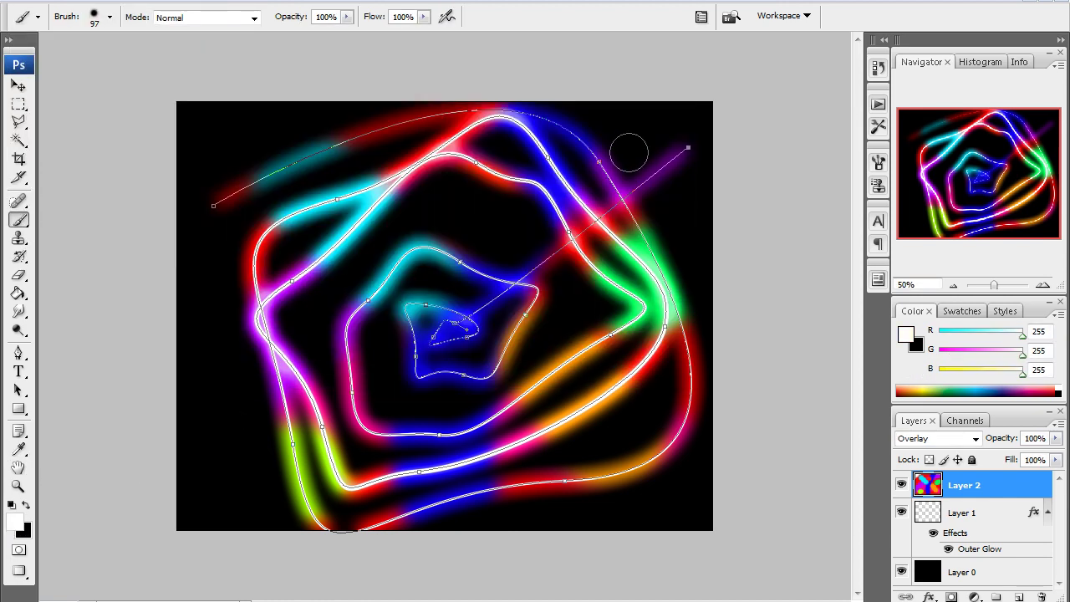
Step: Paint several white strokes across the coloured glowing lines with the 97 px brush
left_click_drag(598, 151, 519, 194)
left_click_drag(351, 351, 473, 414)
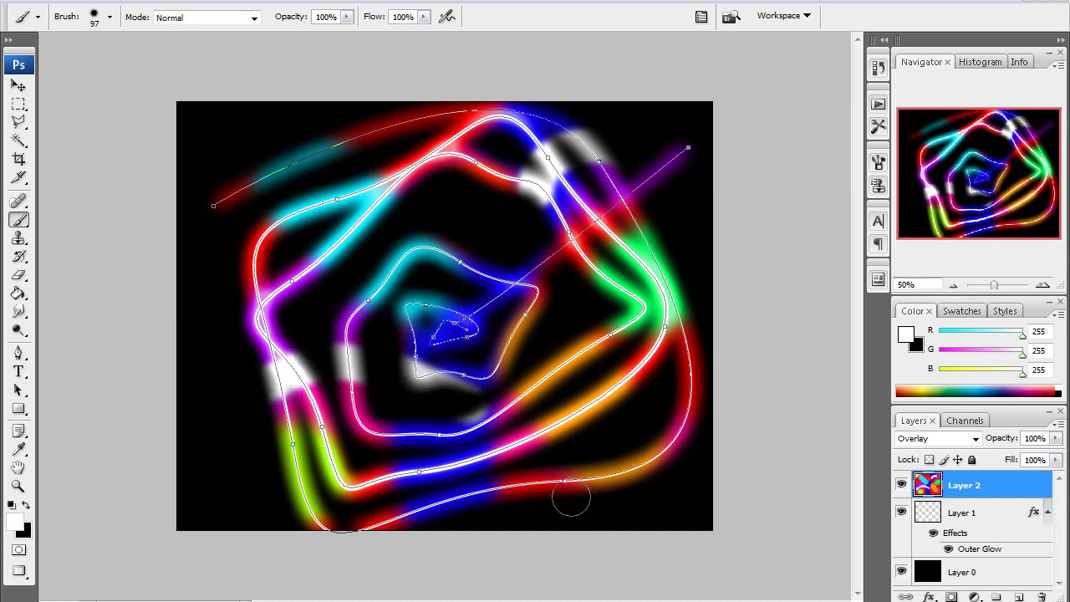
mouse_move(342, 376)
left_mouse_down()
mouse_move(291, 363)
mouse_move(284, 385)
left_mouse_up()
left_click_drag(406, 366, 561, 478)
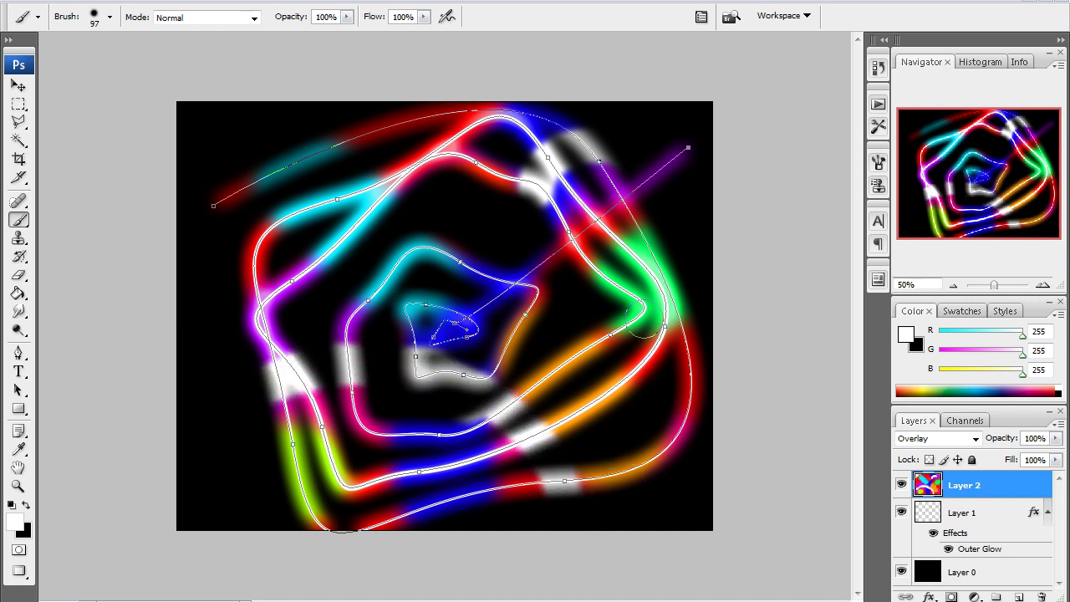
mouse_move(575, 134)
left_mouse_down()
mouse_move(450, 386)
mouse_move(443, 525)
left_mouse_up()
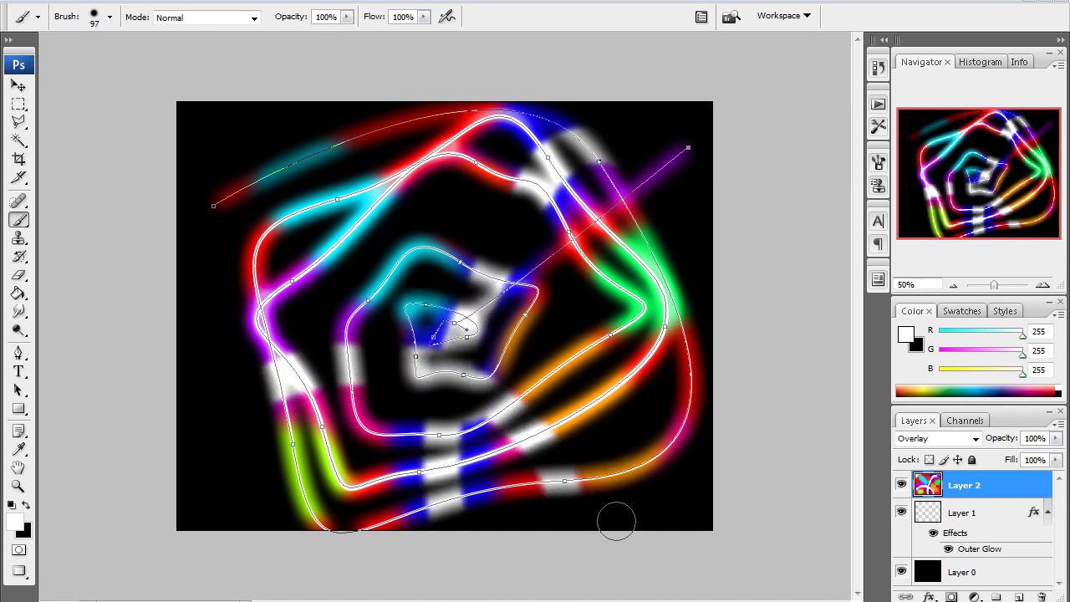
left_click_drag(623, 242, 384, 265)
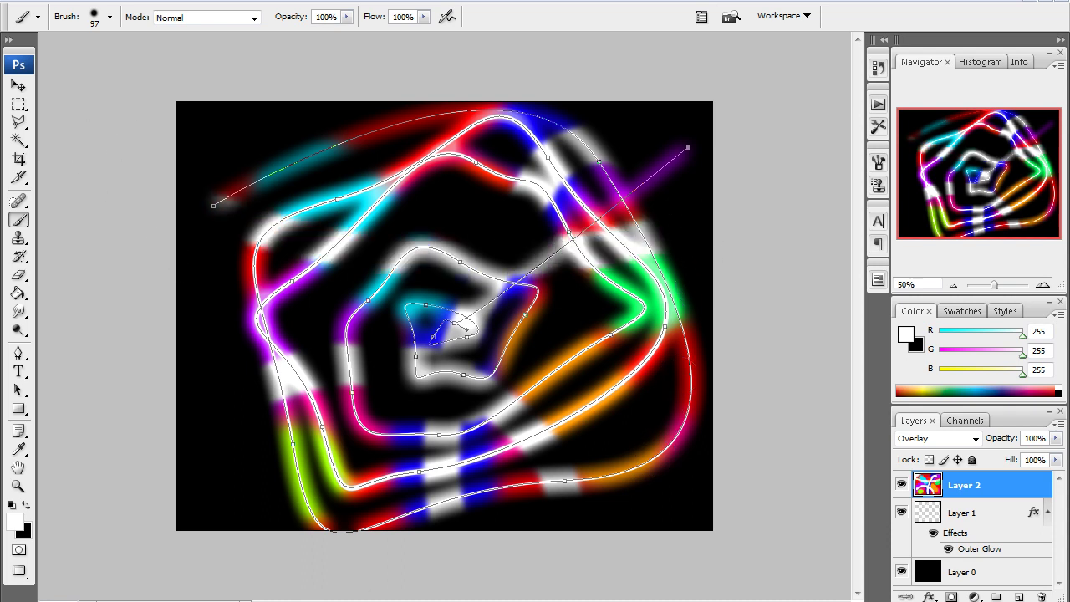
Step: Reduce the brush diameter to 14 px and paint thin white streaks across the glowing lines in several directions
left_click(109, 16)
left_click_drag(100, 63, 36, 76)
key("Return")
mouse_move(310, 153)
left_mouse_down()
mouse_move(535, 389)
mouse_move(660, 460)
left_mouse_up()
mouse_move(209, 484)
left_mouse_down()
mouse_move(343, 467)
mouse_move(656, 264)
left_mouse_up()
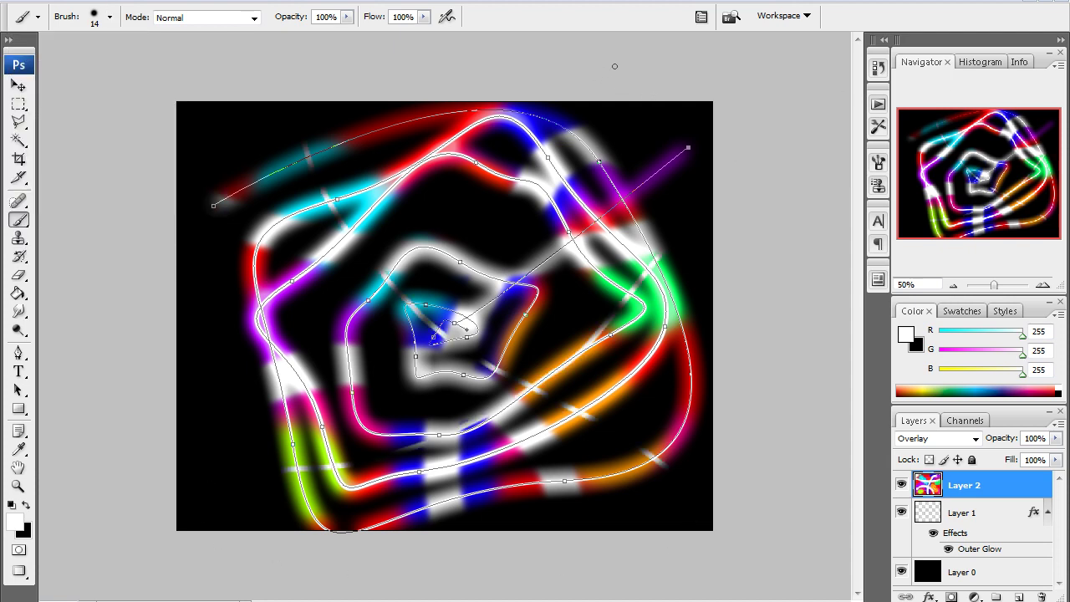
left_click_drag(514, 165, 272, 323)
mouse_move(540, 541)
left_mouse_down()
mouse_move(456, 485)
mouse_move(393, 108)
left_mouse_up()
left_click_drag(595, 269, 478, 343)
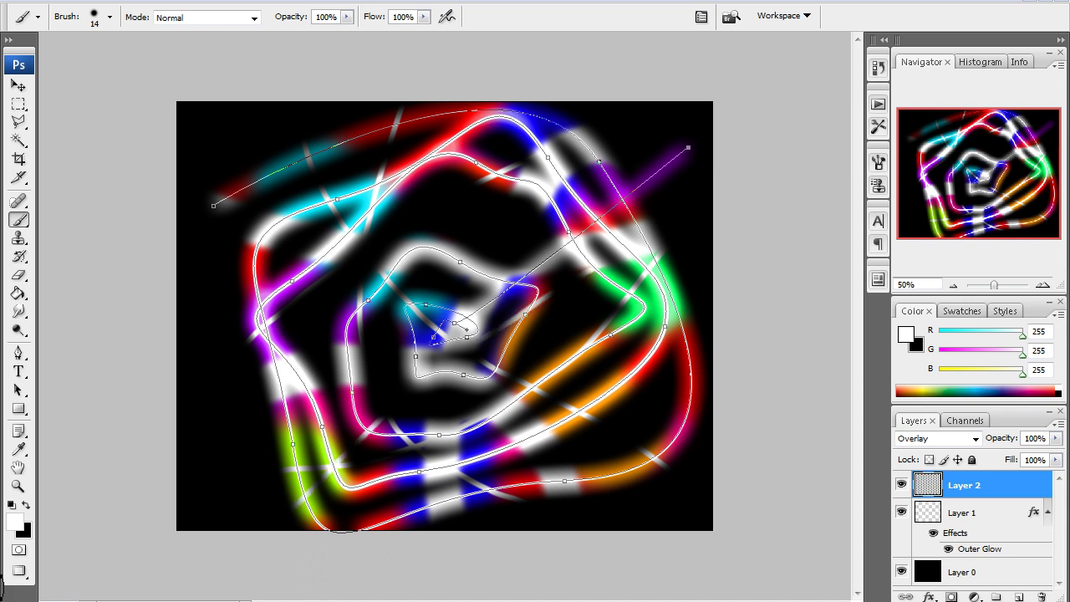
left_click_drag(244, 262, 692, 436)
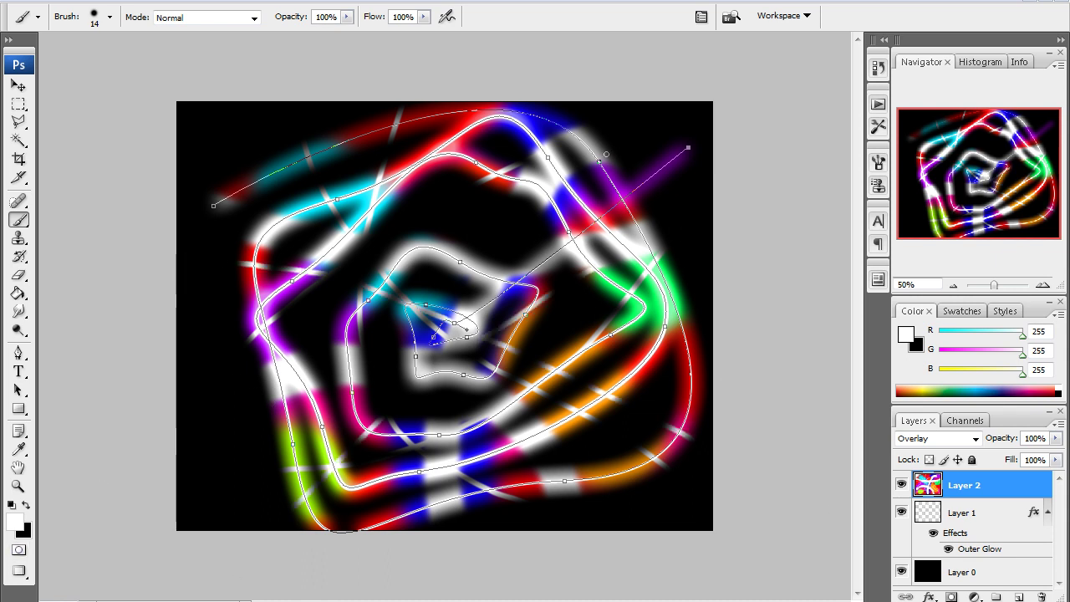
Step: Set the foreground colour to bright green (RGB 0, 255, 30)
left_click(15, 523)
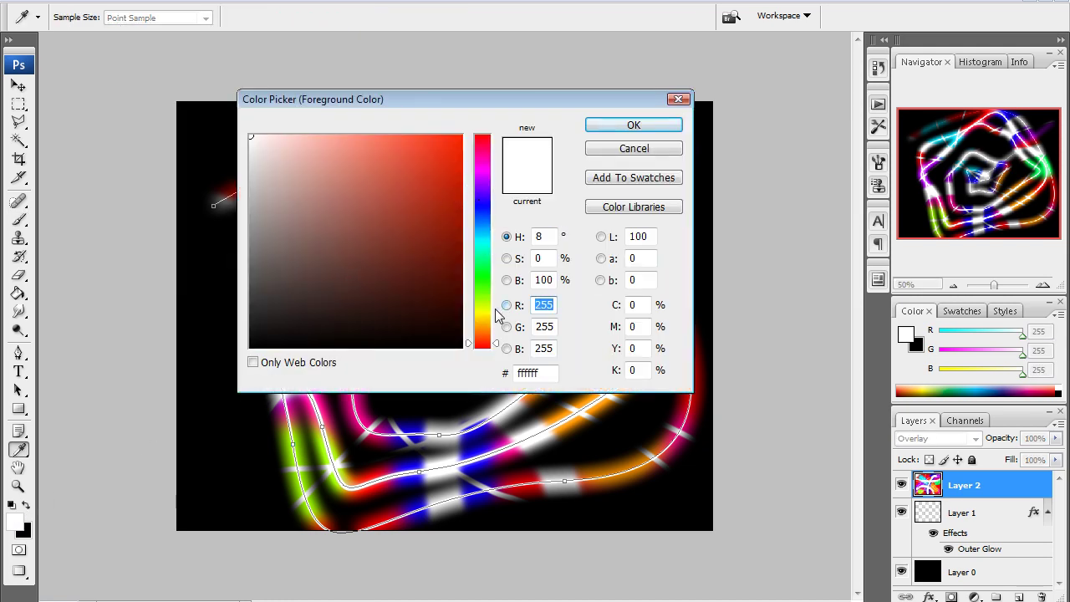
left_click_drag(498, 316, 485, 282)
left_click(462, 135)
left_click(651, 130)
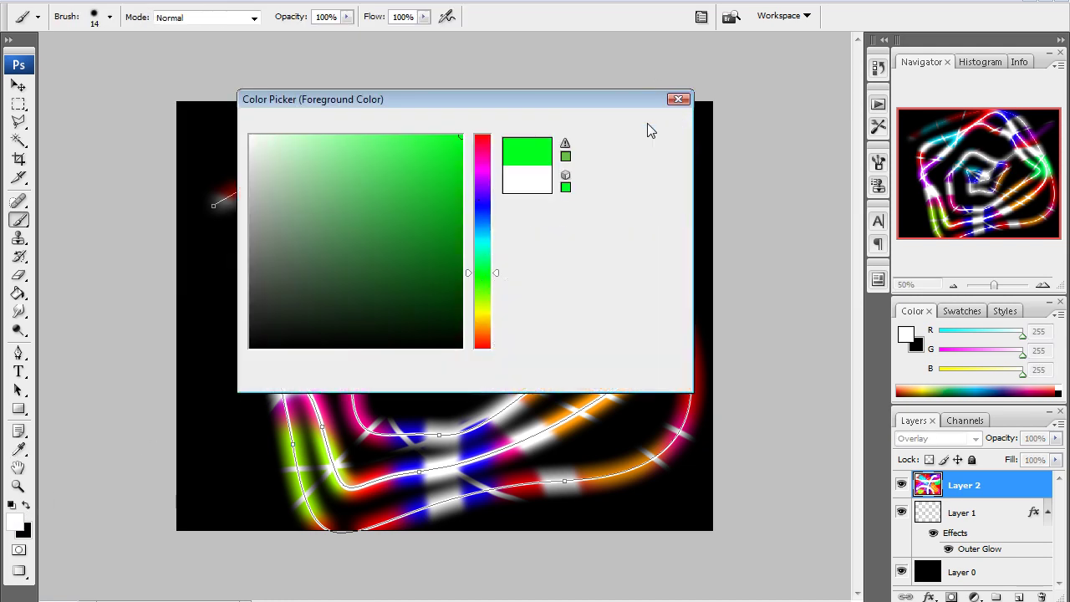
Step: Reduce the brush diameter to 6 px and draw fine green streaks all over the glowing lines
left_click(109, 17)
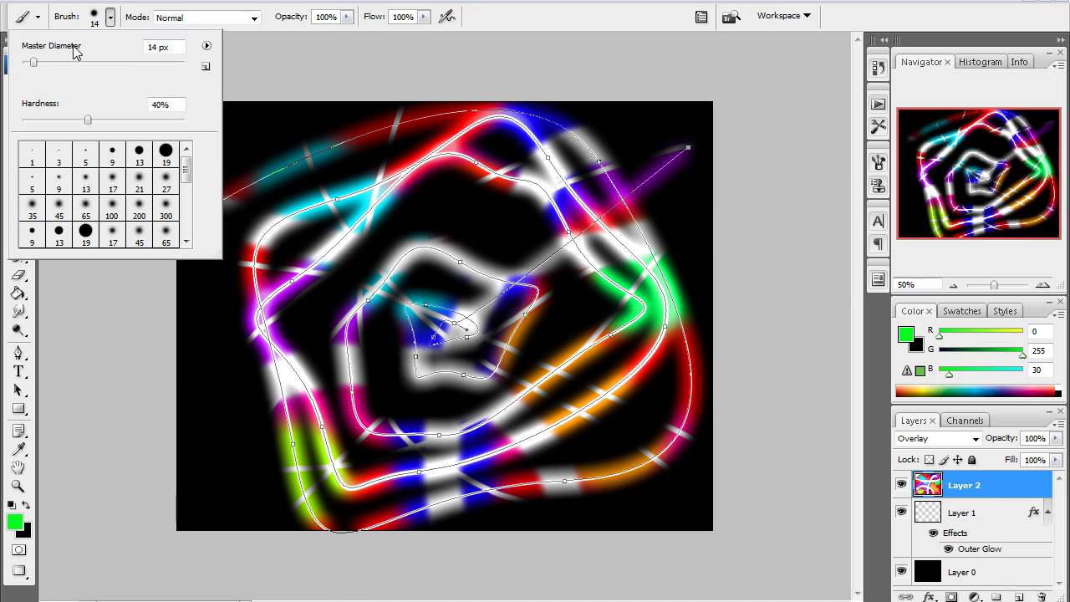
left_click_drag(33, 65, 28, 63)
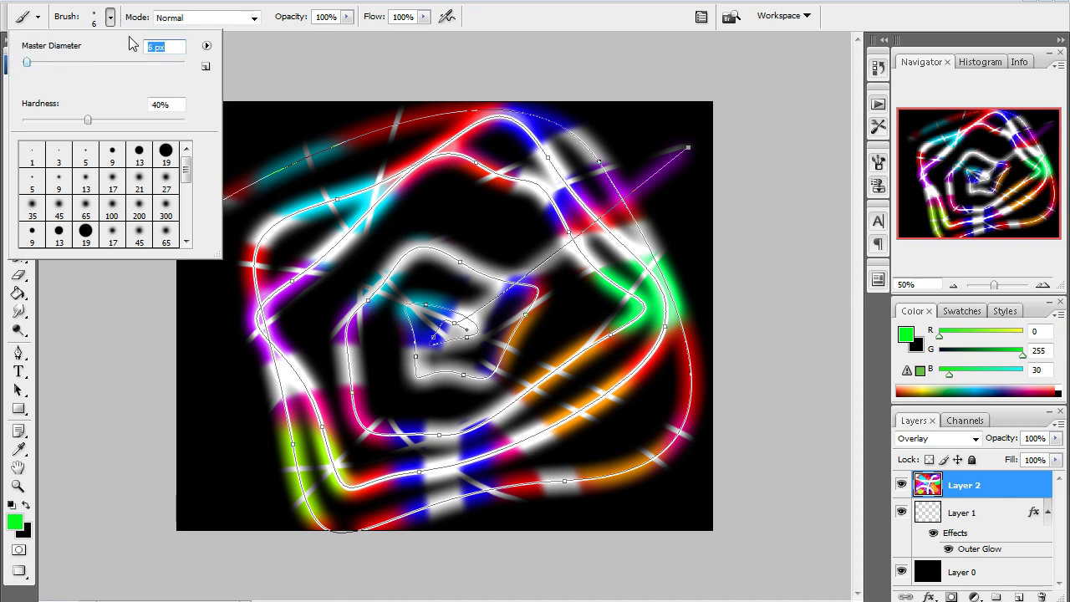
key("Return")
key("Return")
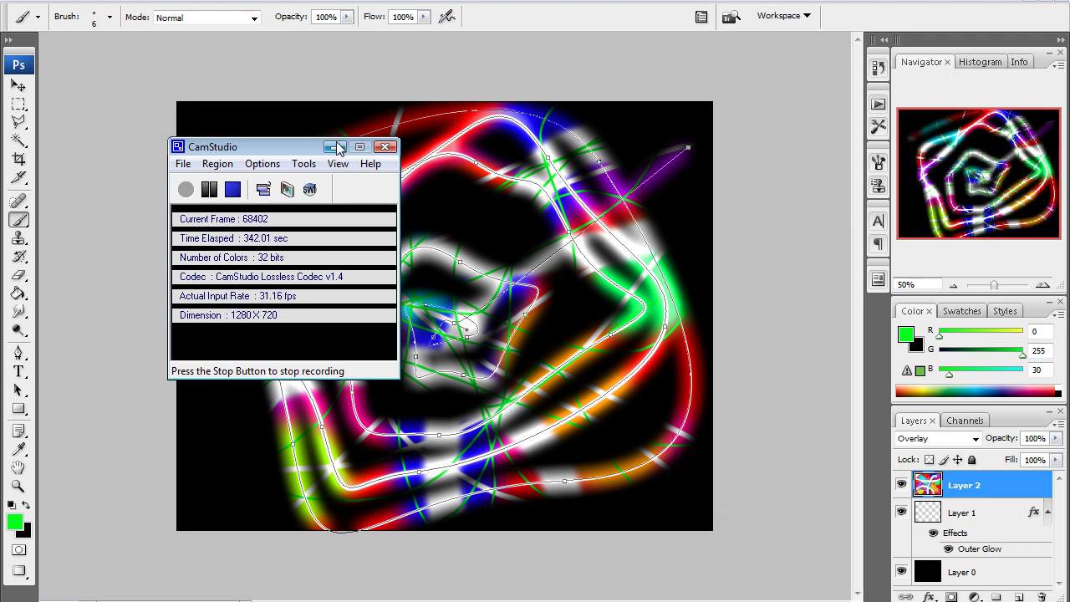
Step: Add a new empty layer above Layer 2
left_click(337, 144)
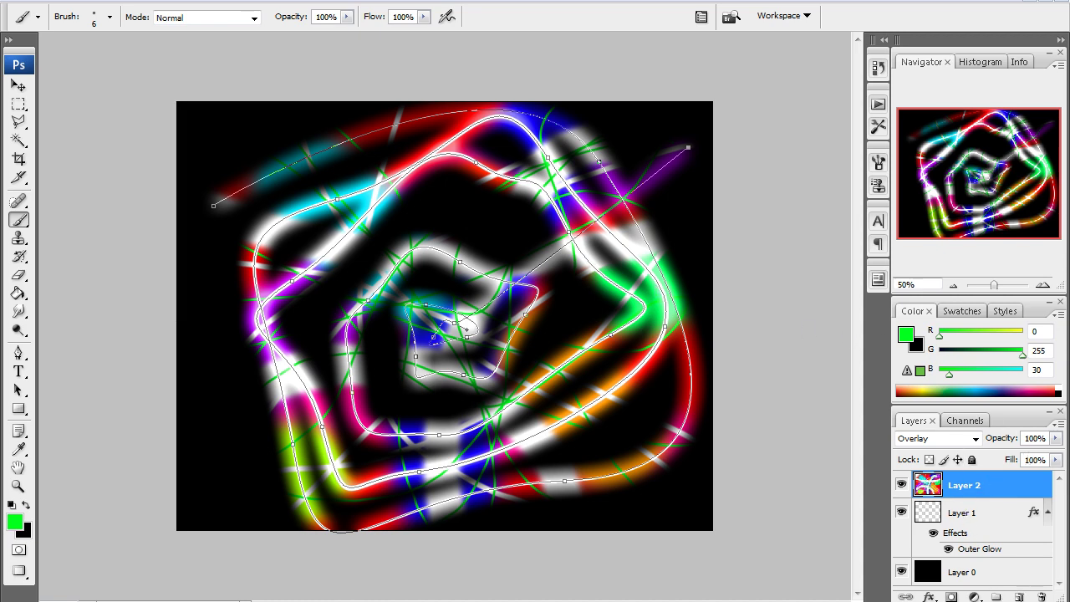
left_click(1018, 596)
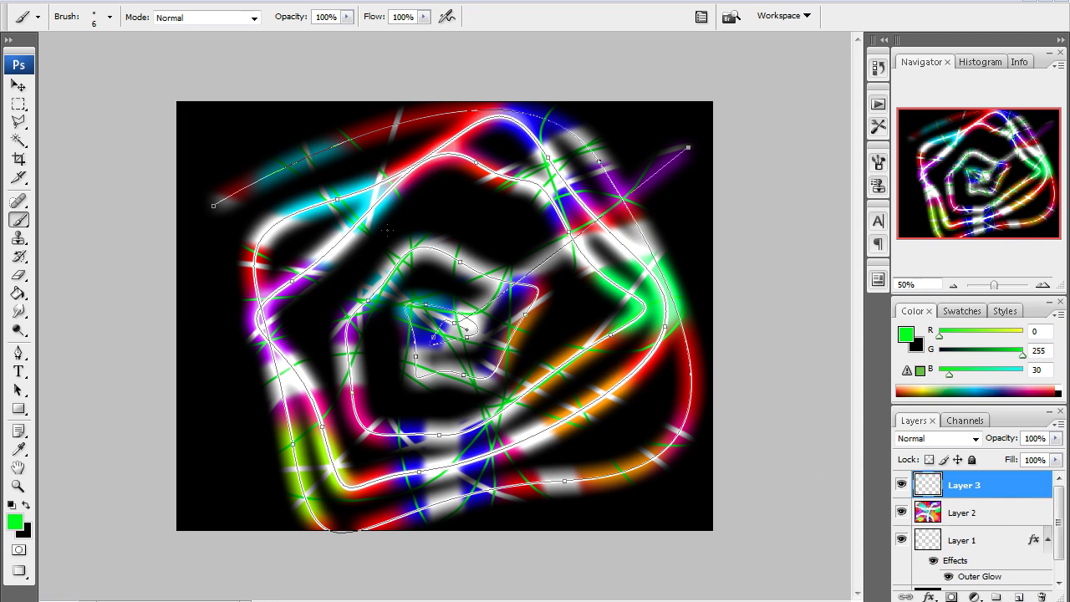
Step: Try stroking the spiral path on Layer 3 with the green brush and Simulate Pressure enabled, and undo the stroke
left_click(19, 352)
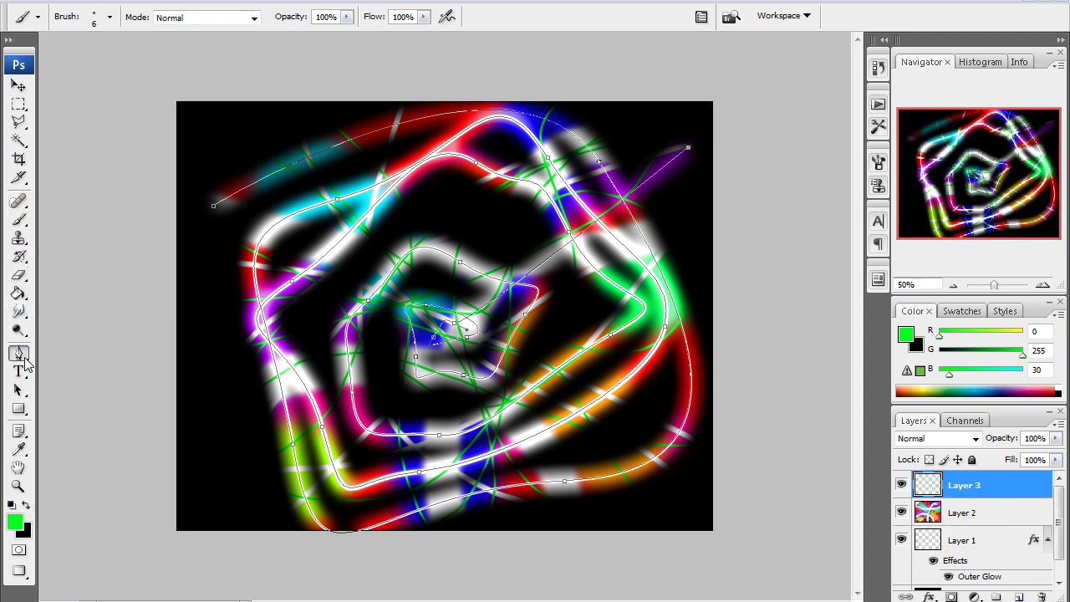
right_click(236, 265)
left_click(312, 376)
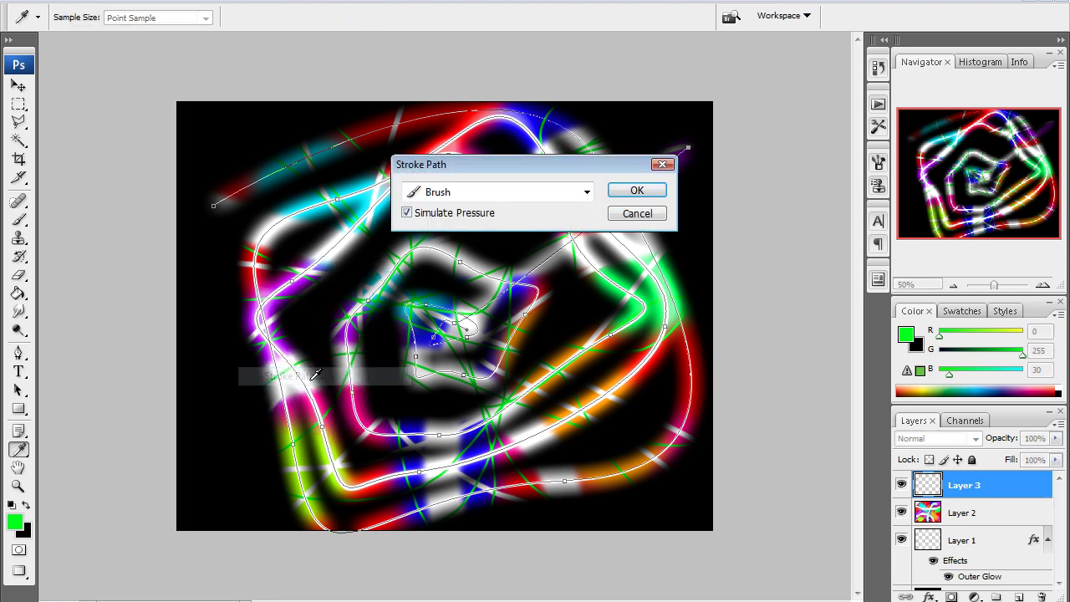
left_click(637, 192)
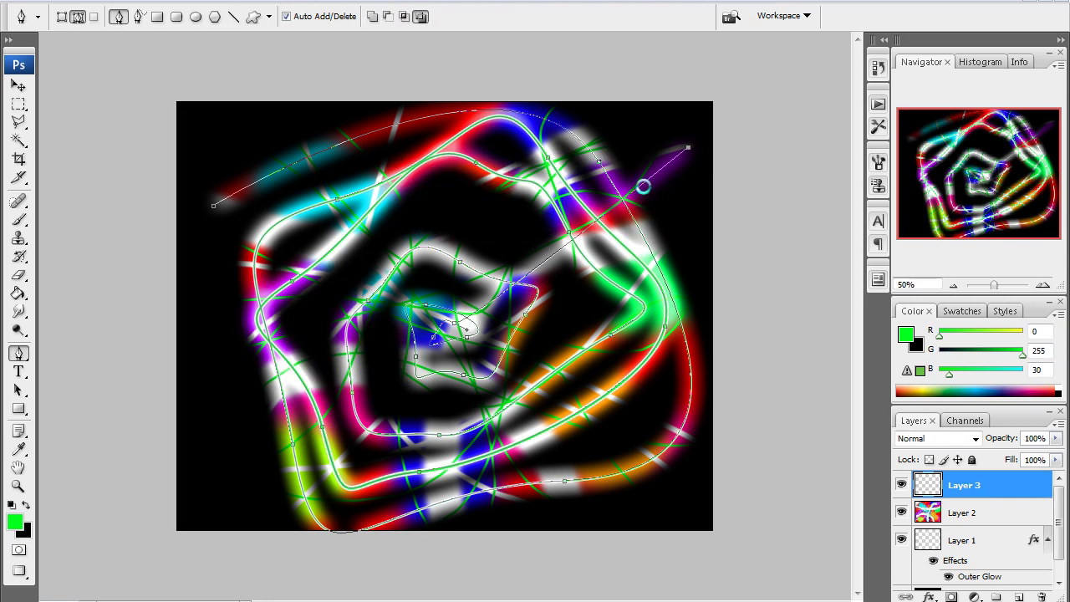
key("ctrl+z")
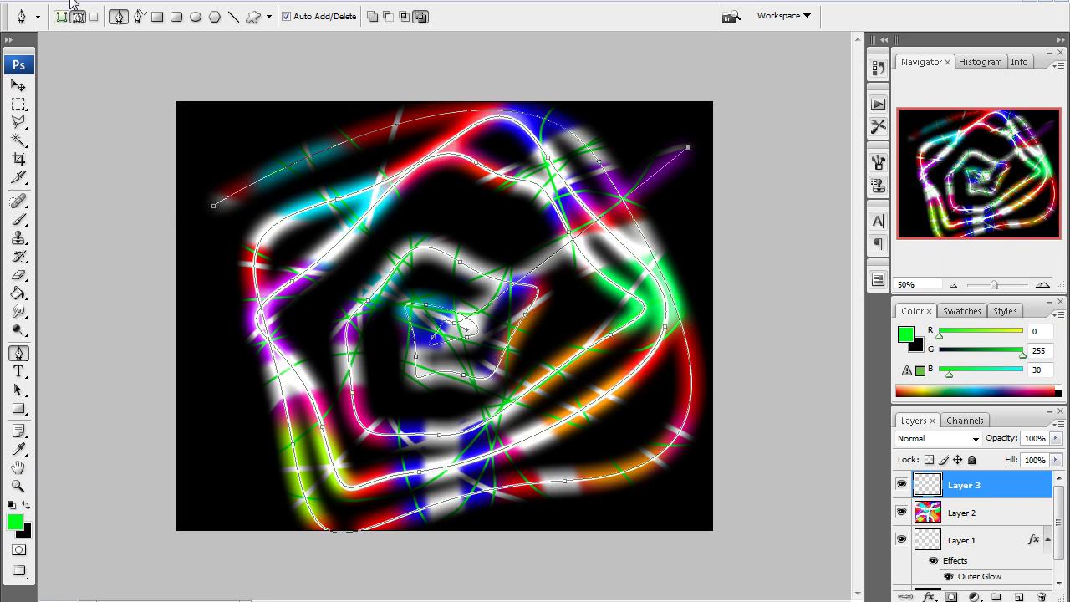
Step: Set the Brush tool's master diameter to 12 px and its hardness to 100%
left_click(18, 219)
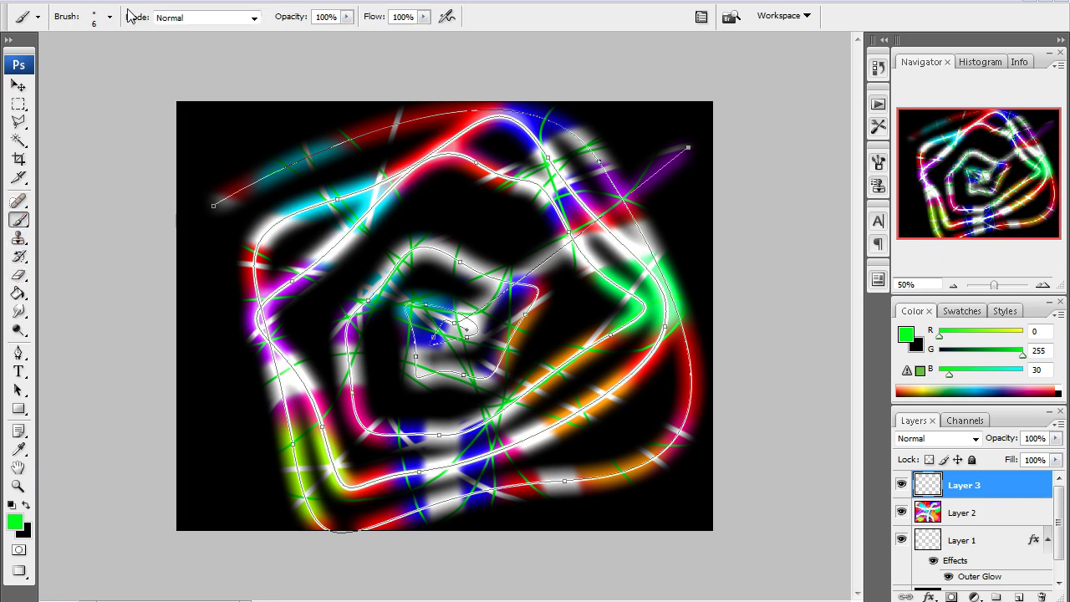
left_click(109, 17)
left_click_drag(30, 65, 35, 65)
key("Return")
left_click(110, 18)
left_click_drag(90, 120, 256, 23)
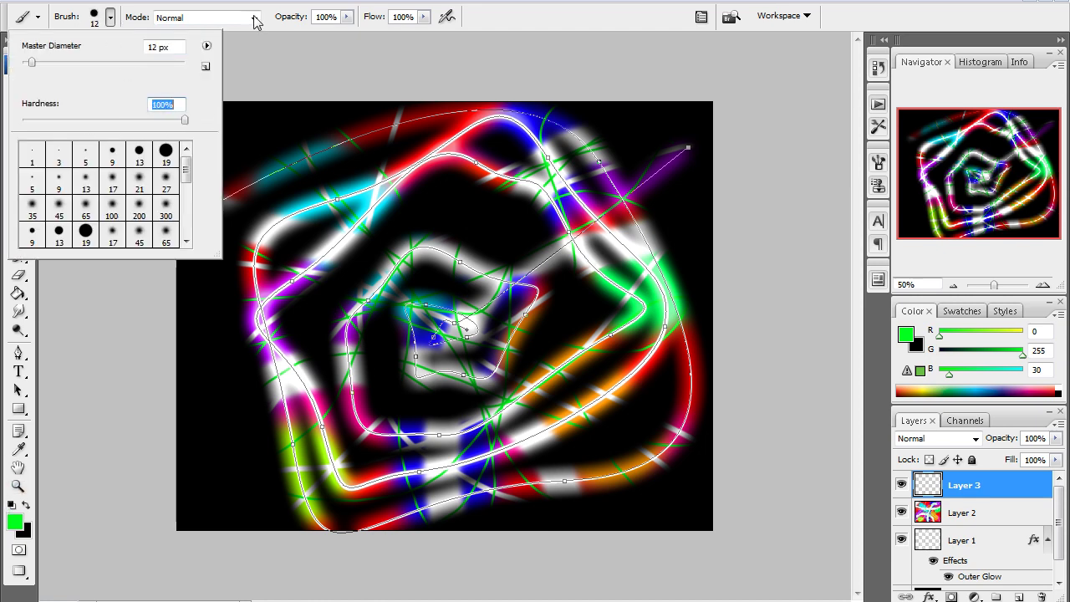
key("Return")
Step: Set the foreground colour to pure white (RGB 255, 255, 255)
left_click(15, 522)
left_click(251, 137)
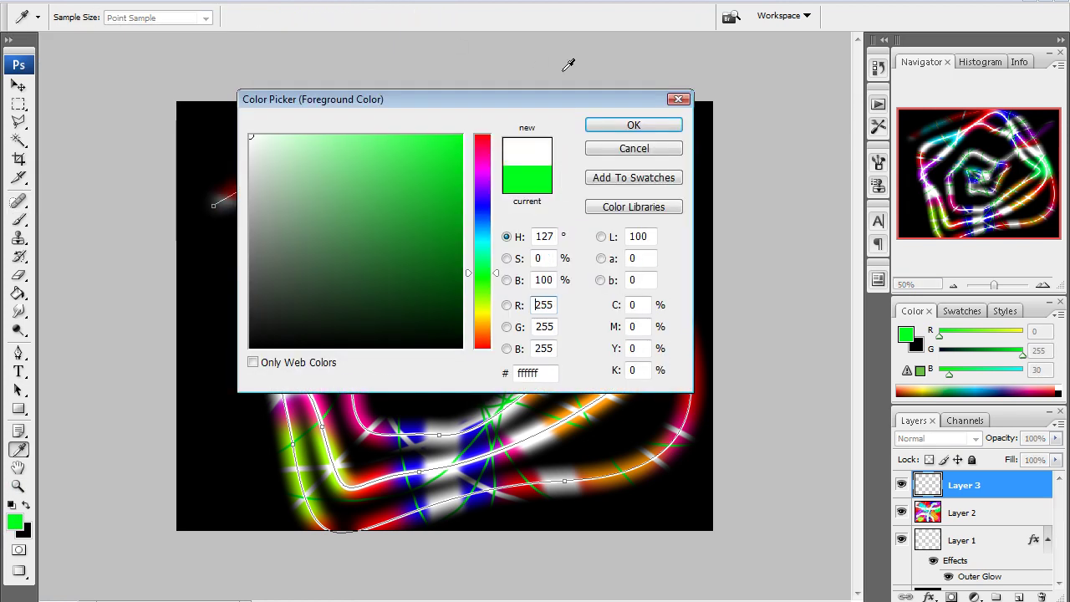
left_click(633, 124)
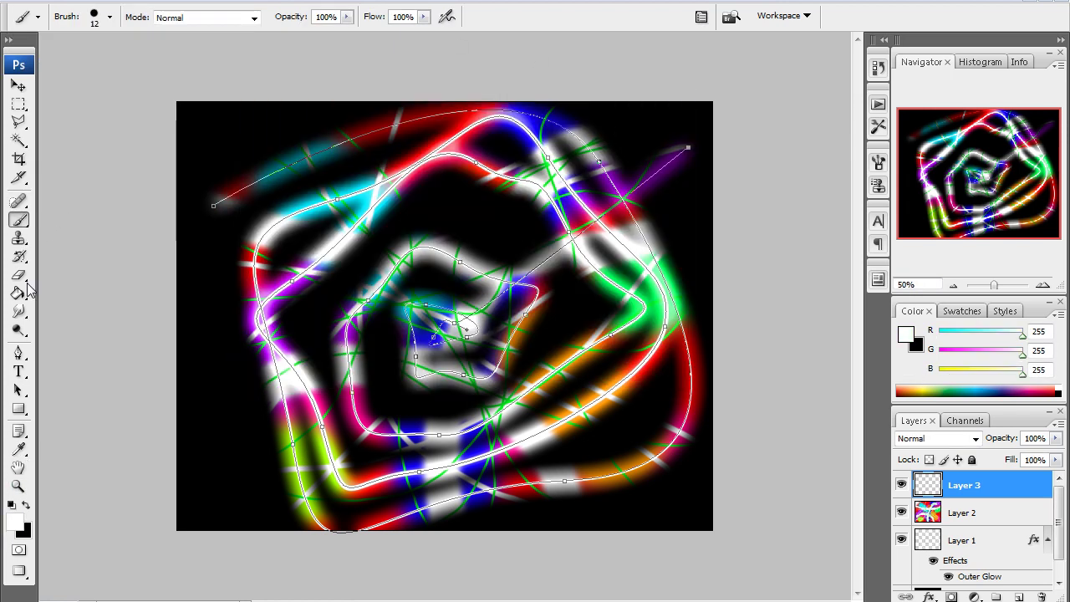
Step: Stroke the spiral path on Layer 3 with the white brush, and delete the path
left_click(19, 352)
right_click(248, 245)
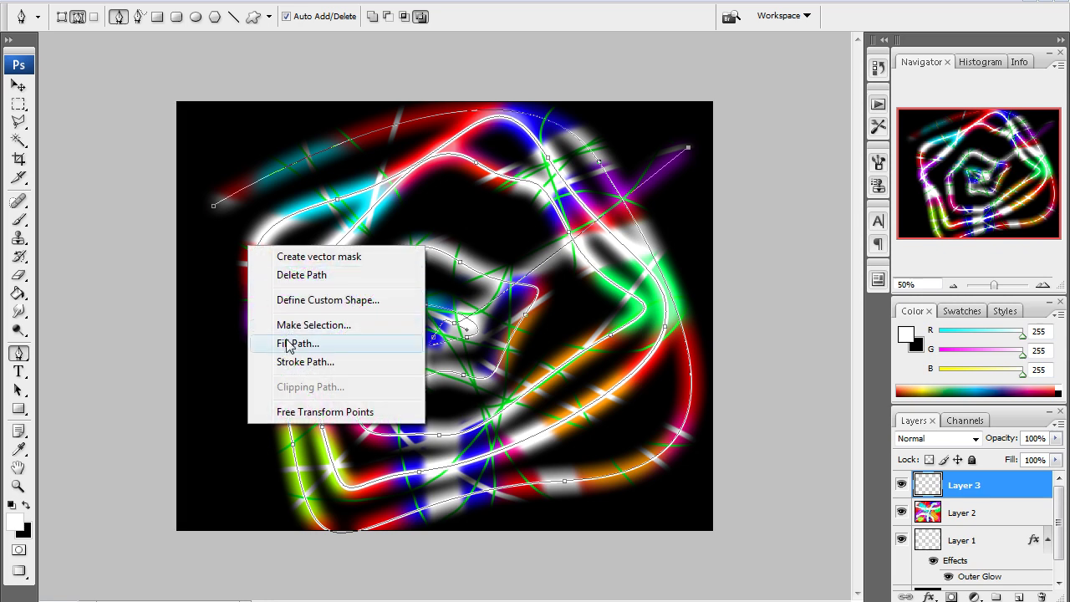
left_click(303, 361)
left_click(649, 192)
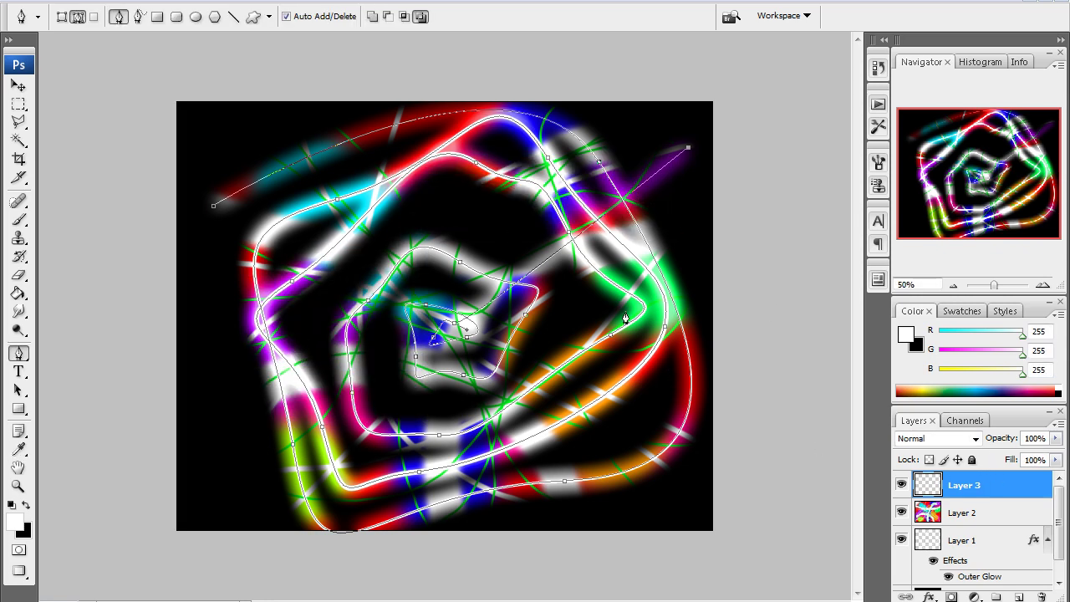
right_click(529, 298)
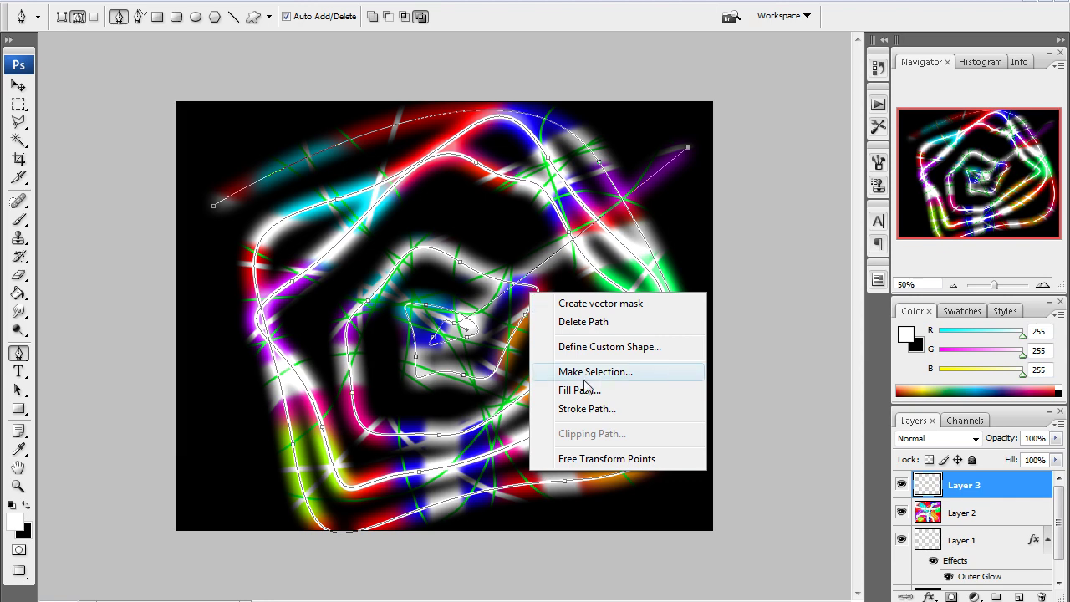
left_click(591, 324)
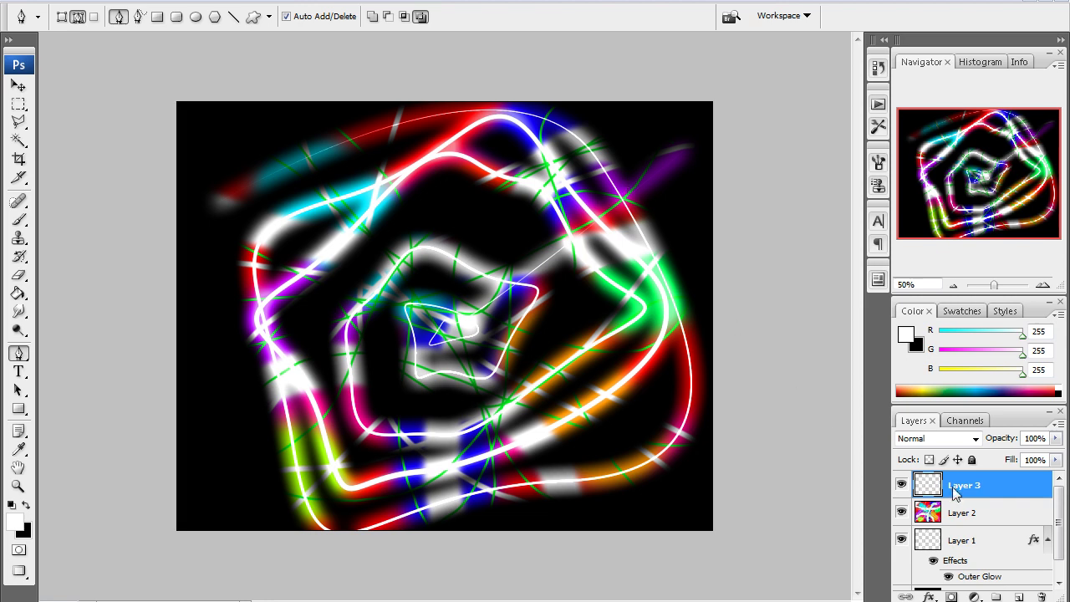
mouse_move(1057, 522)
left_mouse_down()
mouse_move(1056, 545)
mouse_move(1055, 522)
left_mouse_up()
left_click(930, 595)
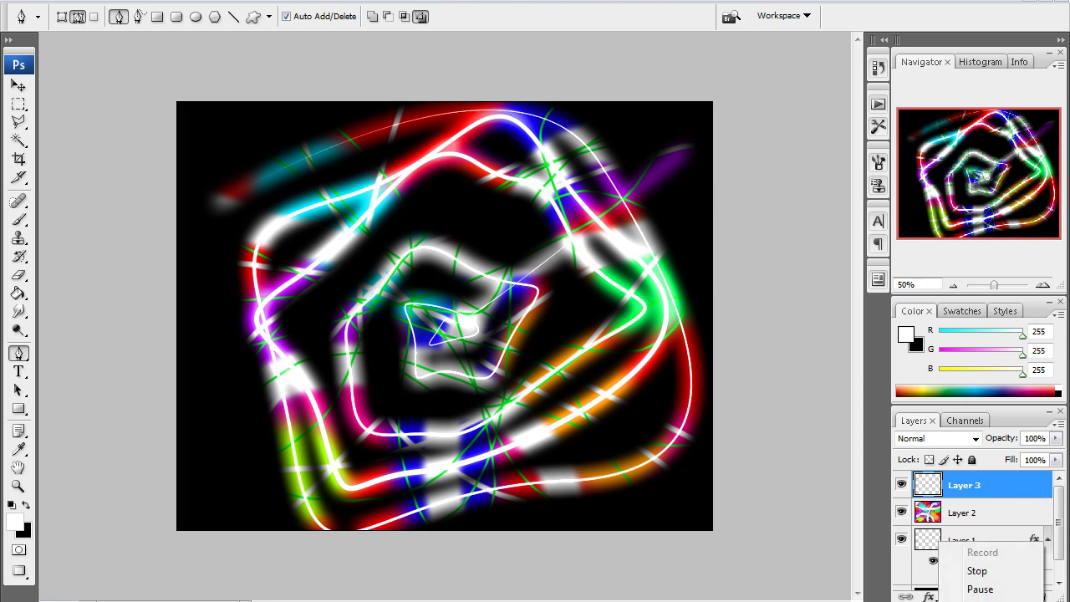